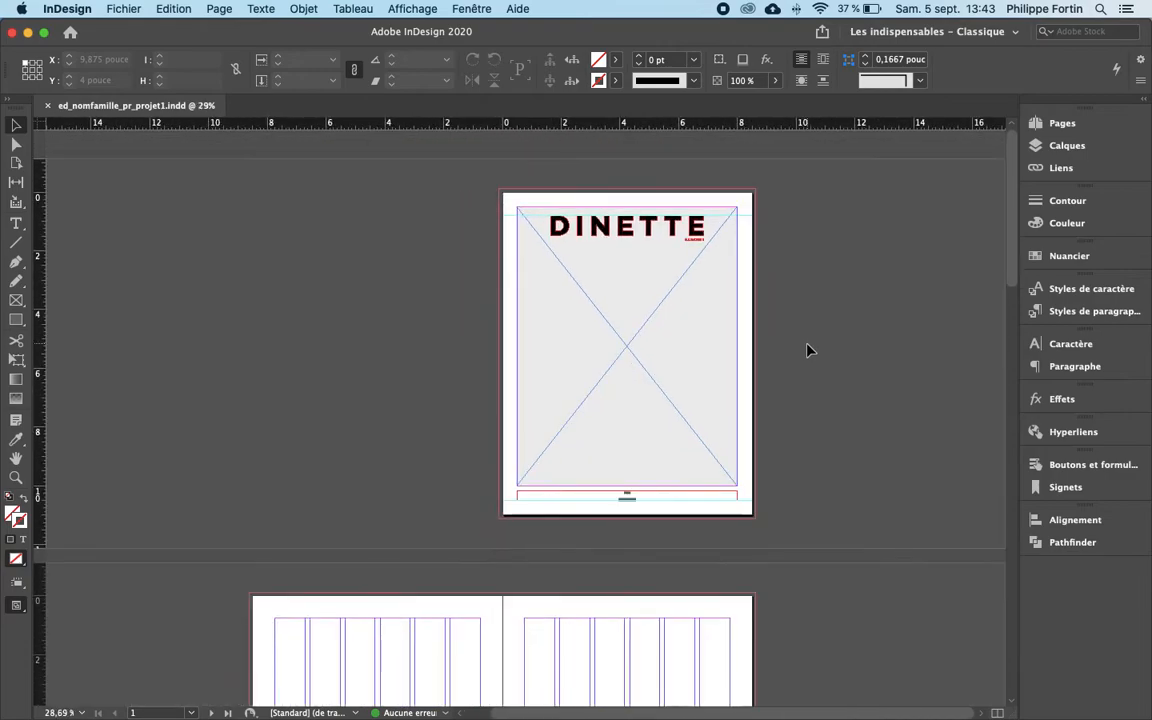
# Open the A-Gabarit master spread for editing and bring both of its pages into view.
pyautogui.scroll(15, 810, 349)
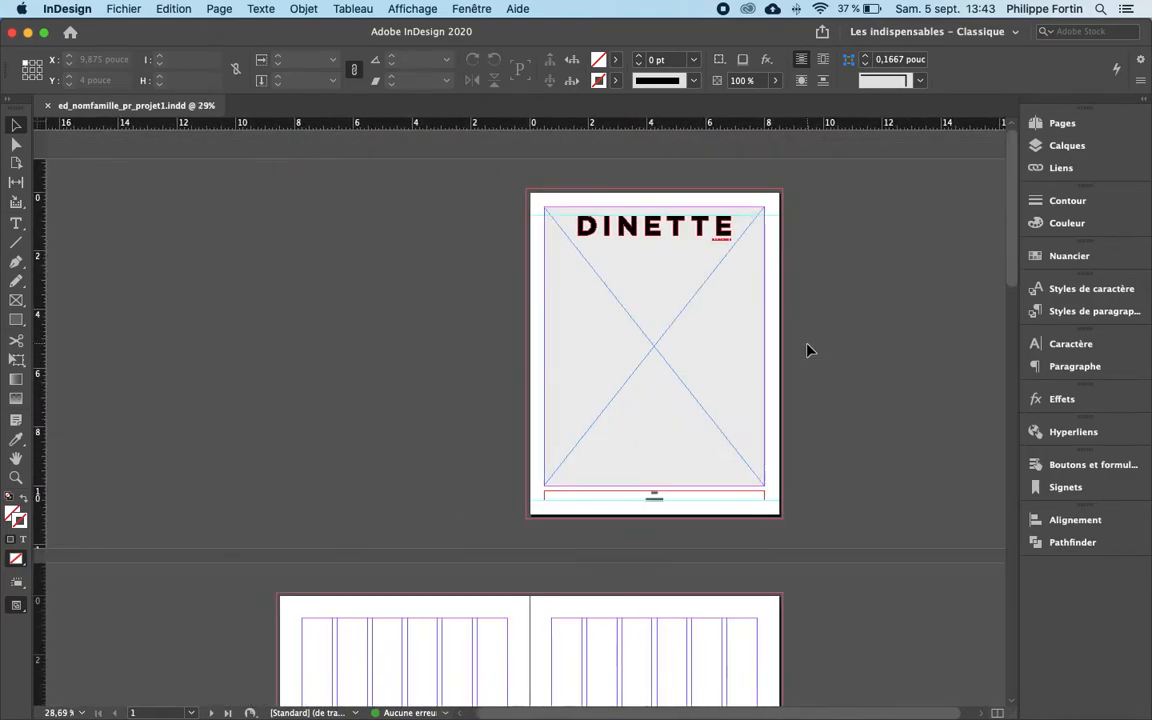
pyautogui.scroll(-5, 808, 347)
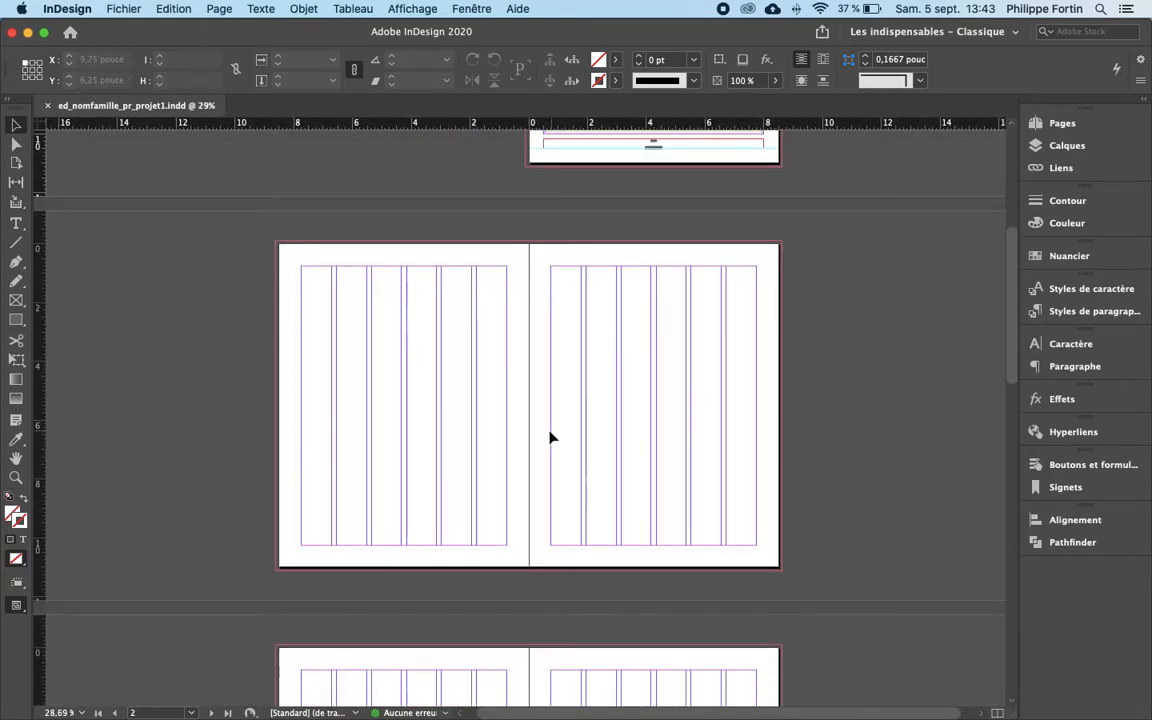
pyautogui.scroll(3, 830, 314)
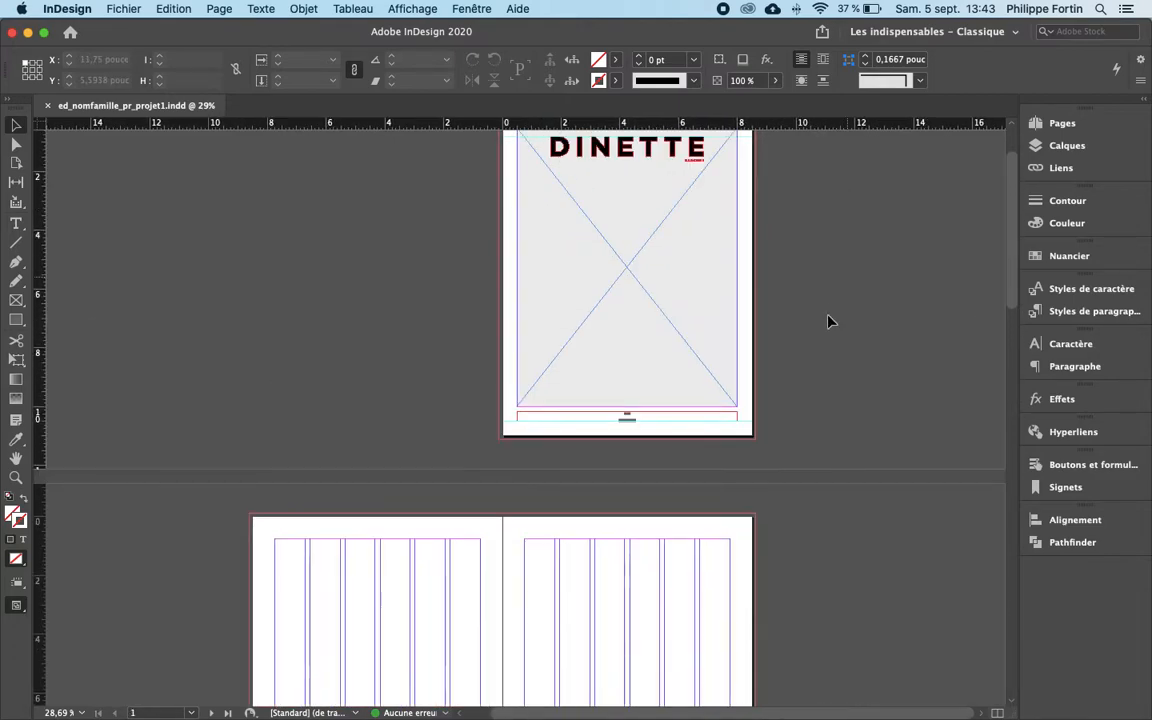
pyautogui.scroll(3, 830, 314)
pyautogui.scroll(2, 828, 321)
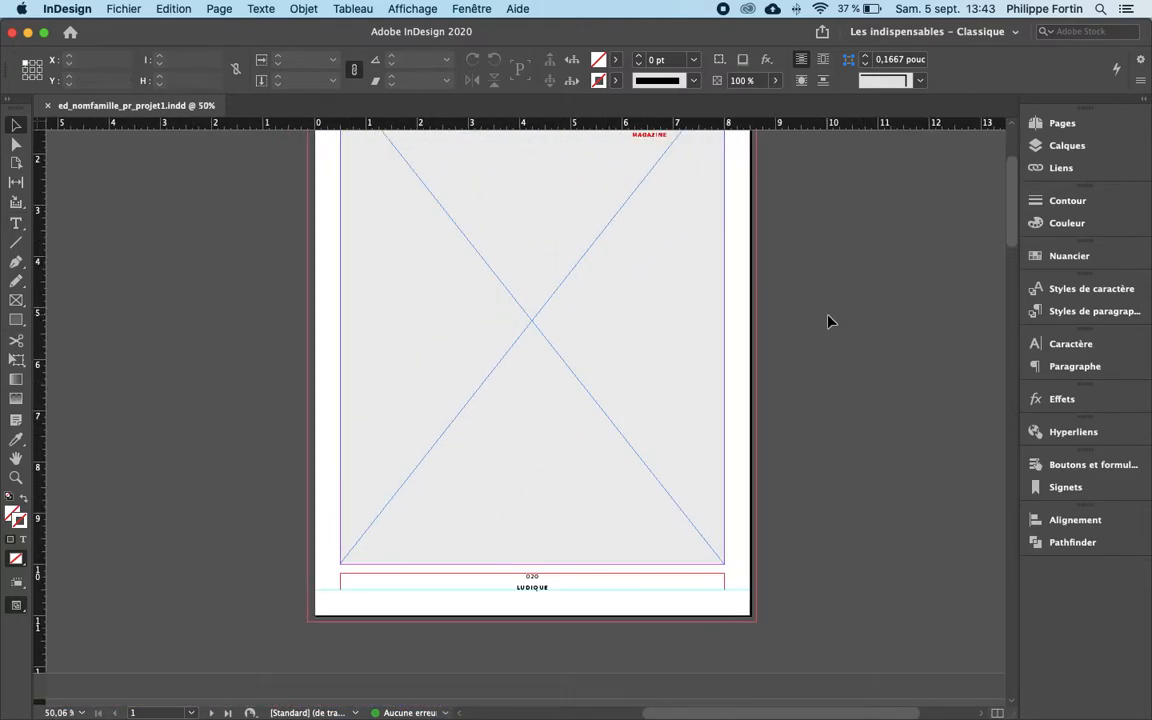
pyautogui.scroll(3, 828, 321)
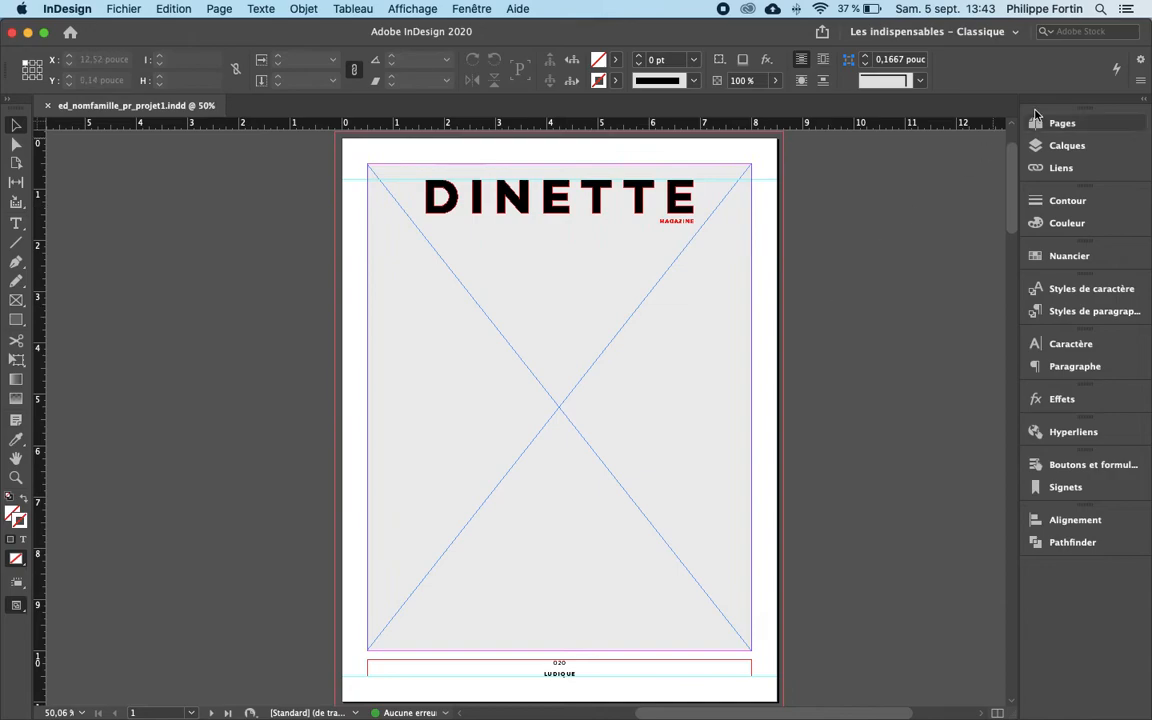
pyautogui.click(1055, 123)
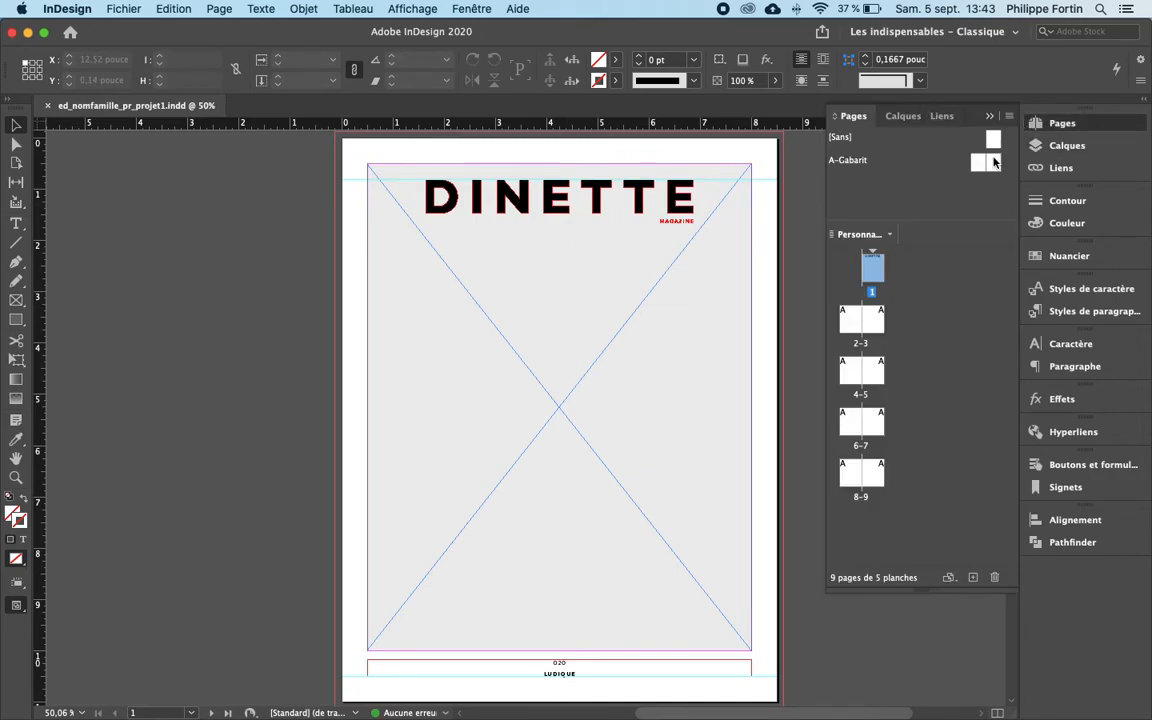
pyautogui.doubleClick(976, 166)
pyautogui.scroll(-3, 663, 329)
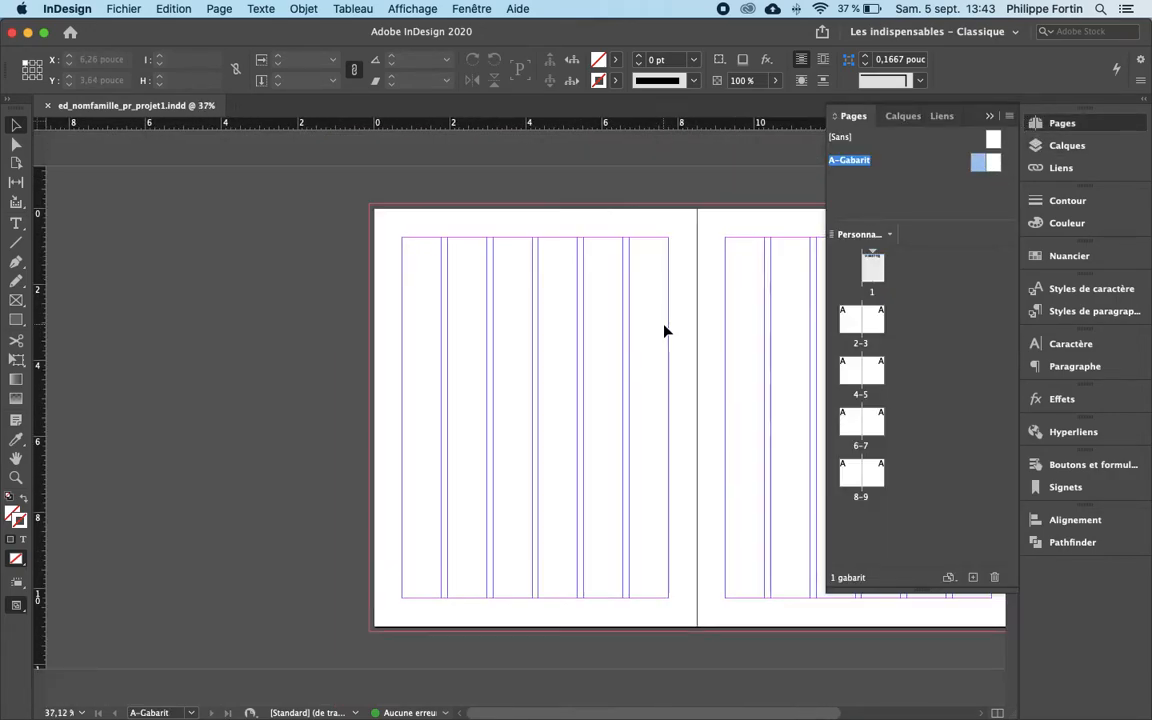
pyautogui.hscroll(3, 665, 330)
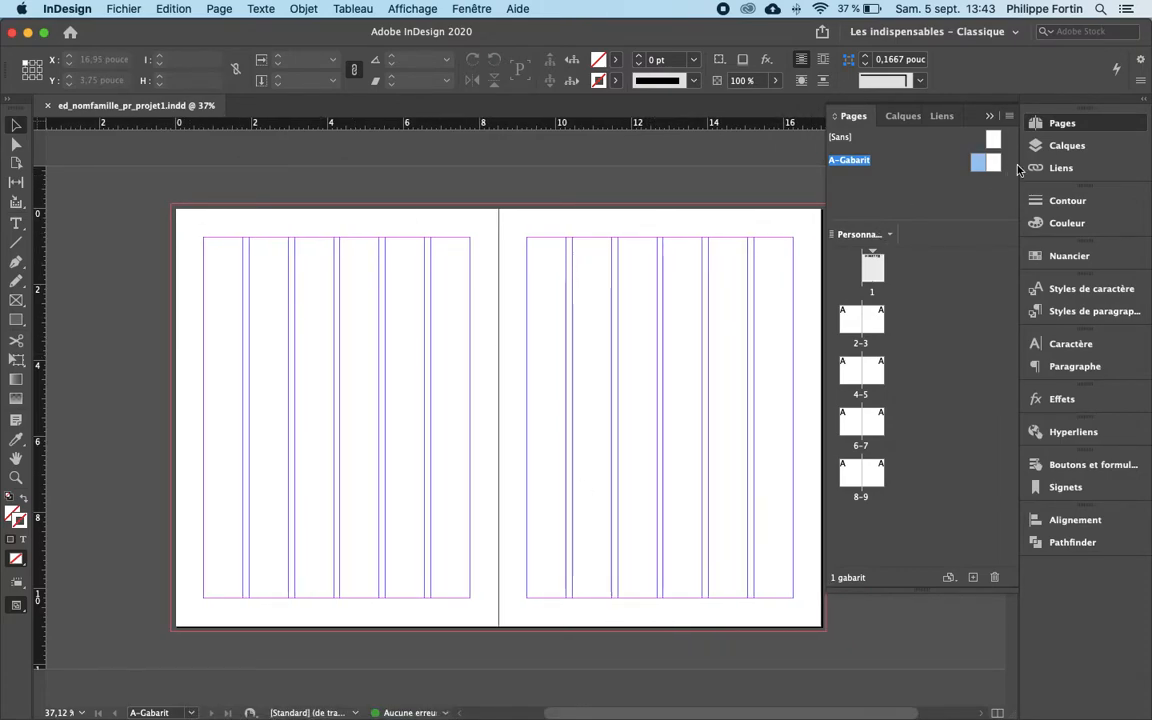
# Create a new layer above Couverture – Texte and name it "Grille modulaire".
pyautogui.click(1040, 147)
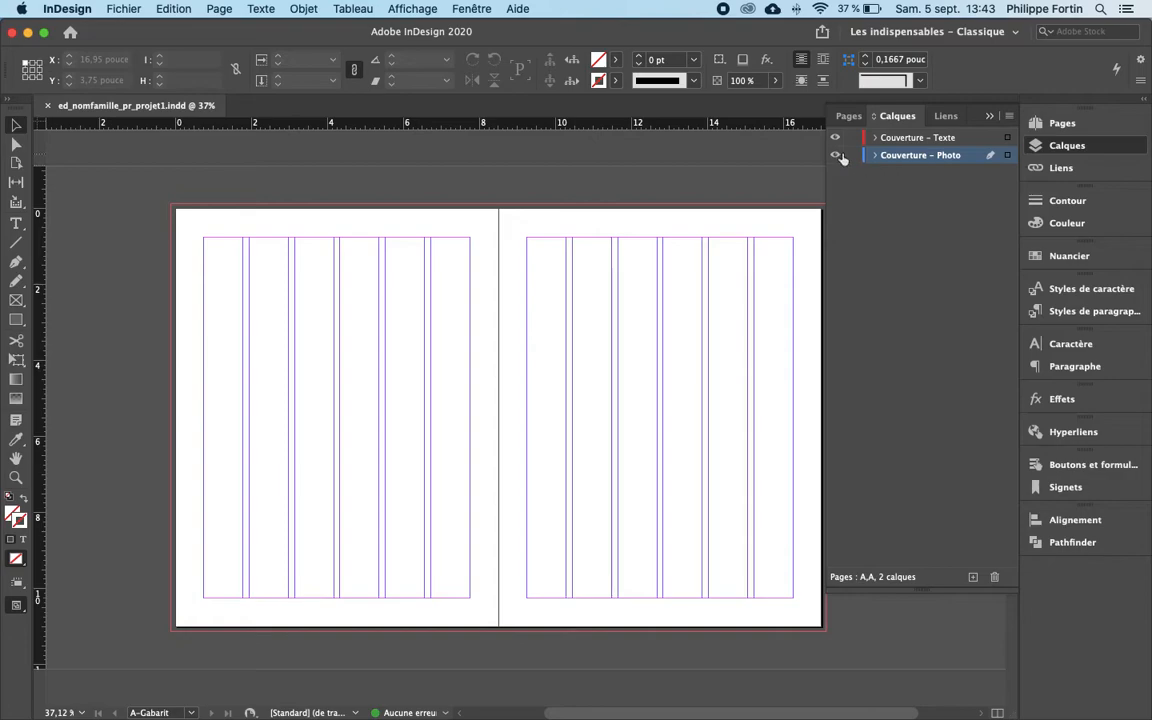
pyautogui.click(893, 140)
pyautogui.click(972, 577)
pyautogui.doubleClick(898, 137)
pyautogui.write('Crille ')
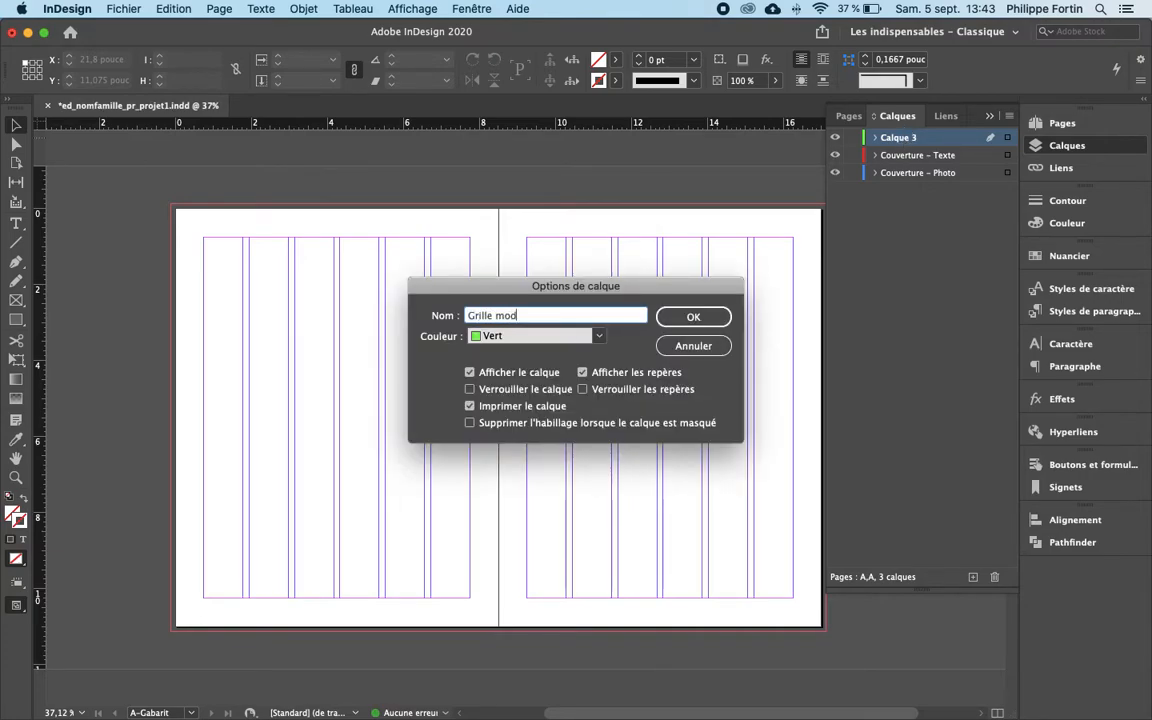
pyautogui.write('modulaire')
pyautogui.press('Return')
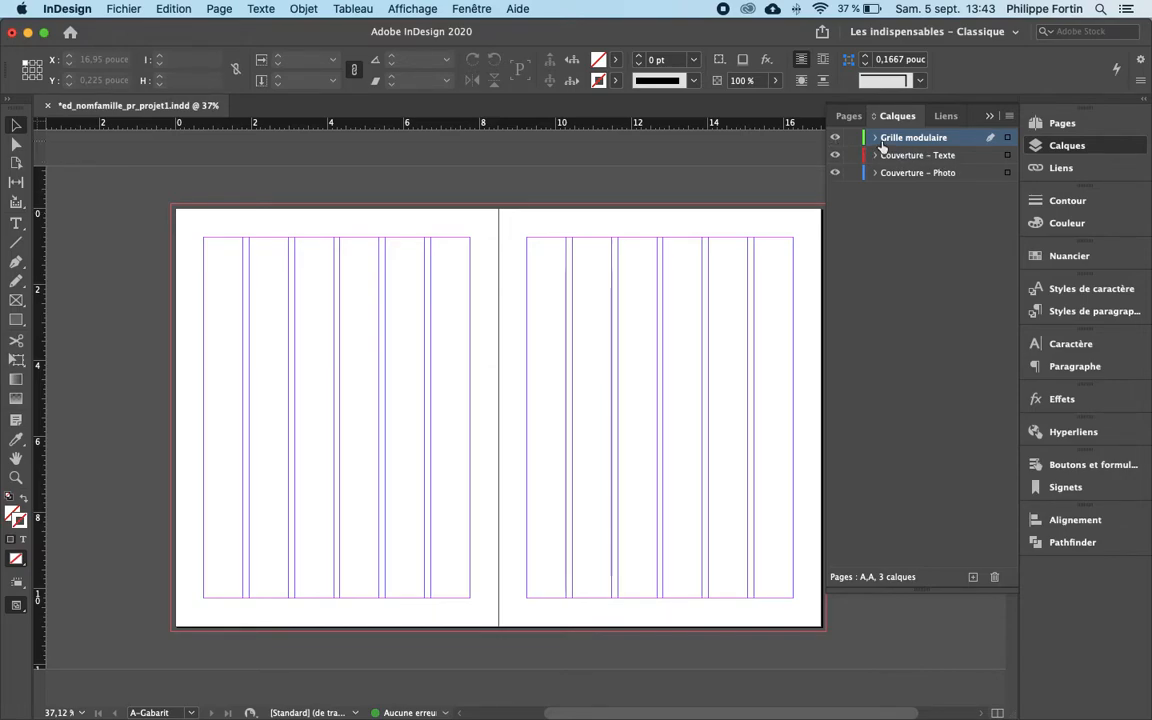
pyautogui.click(1053, 150)
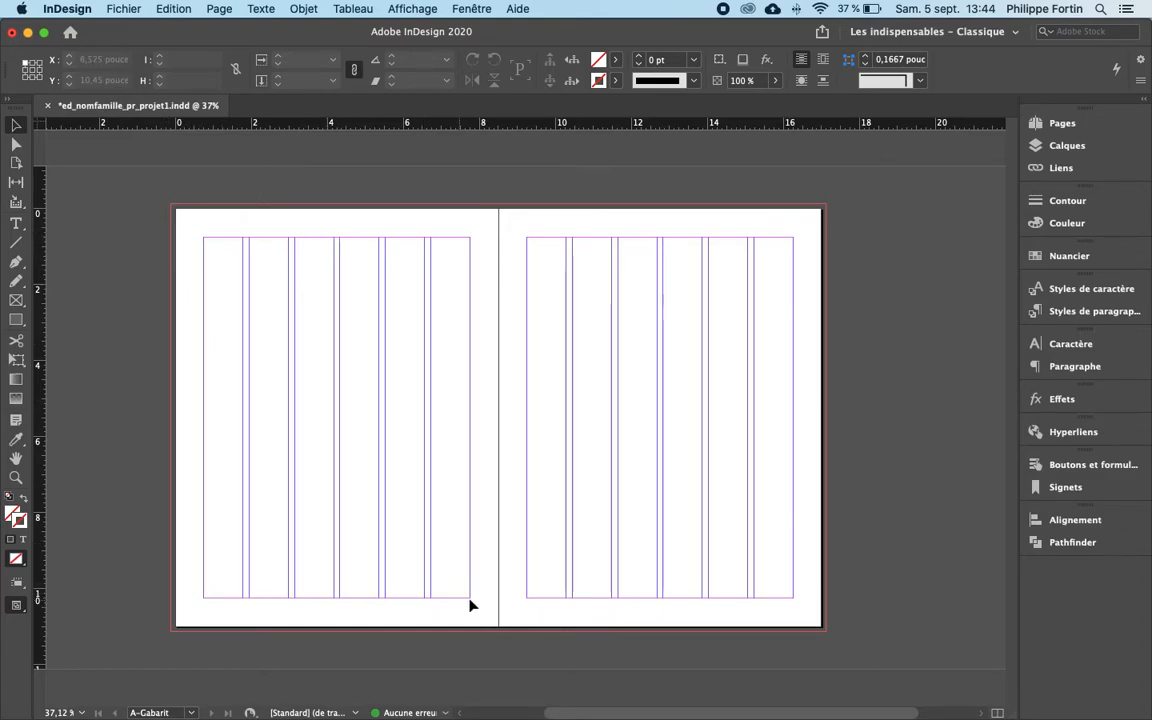
# Select both pages of the A-Gabarit master and open their margin and column settings.
pyautogui.click(1060, 123)
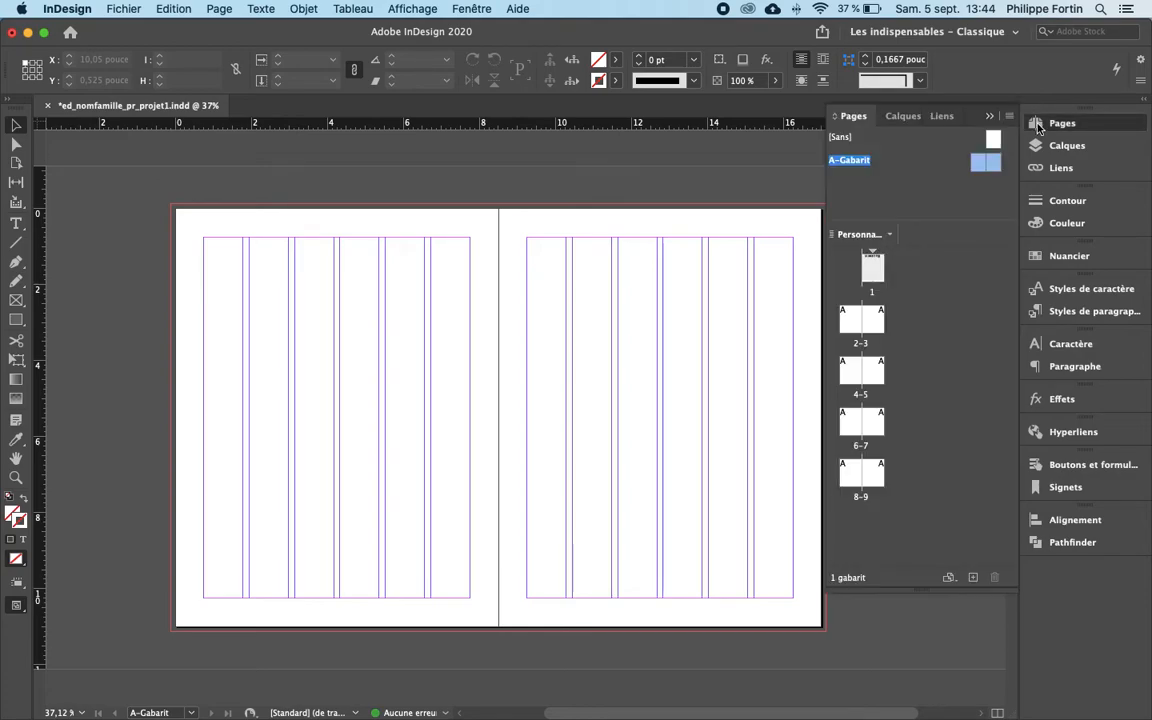
pyautogui.click(983, 164)
pyautogui.click(982, 165)
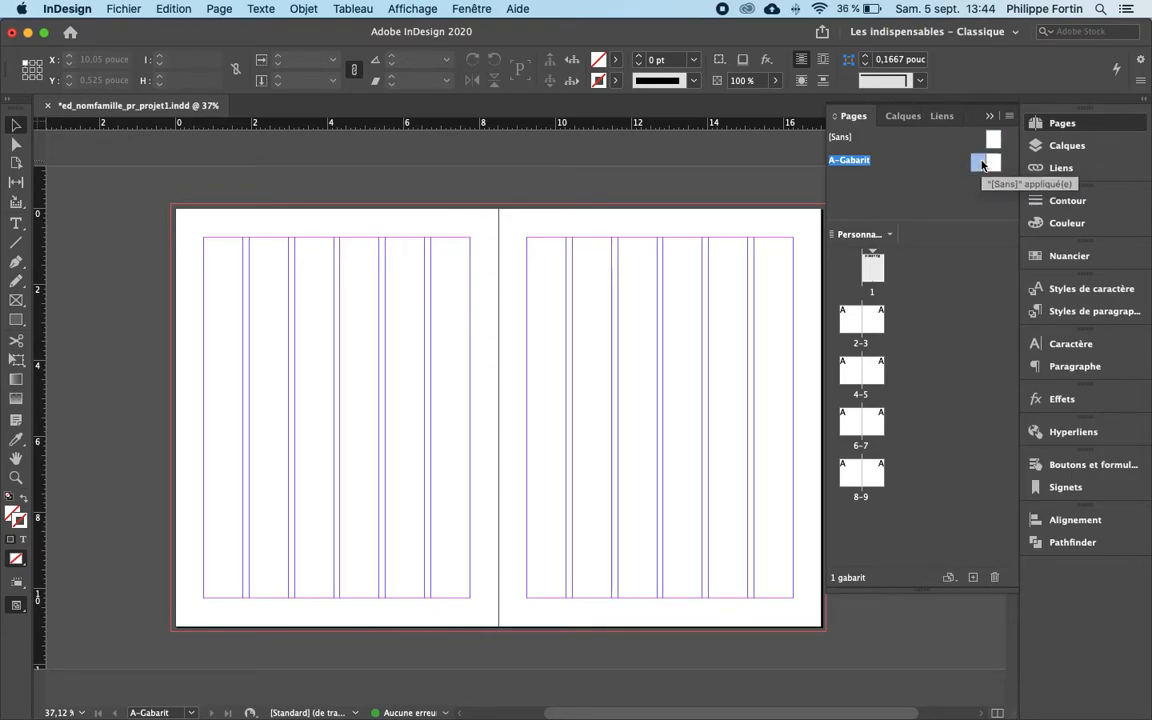
pyautogui.click(993, 165)
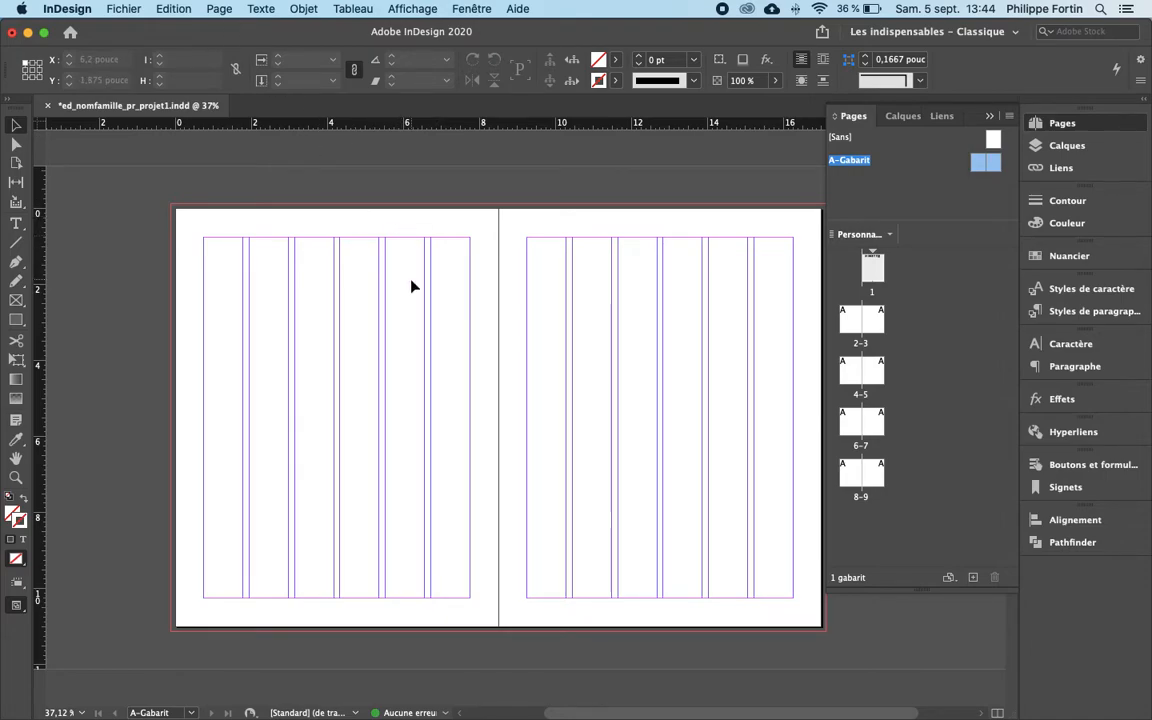
pyautogui.click(219, 8)
pyautogui.click(240, 44)
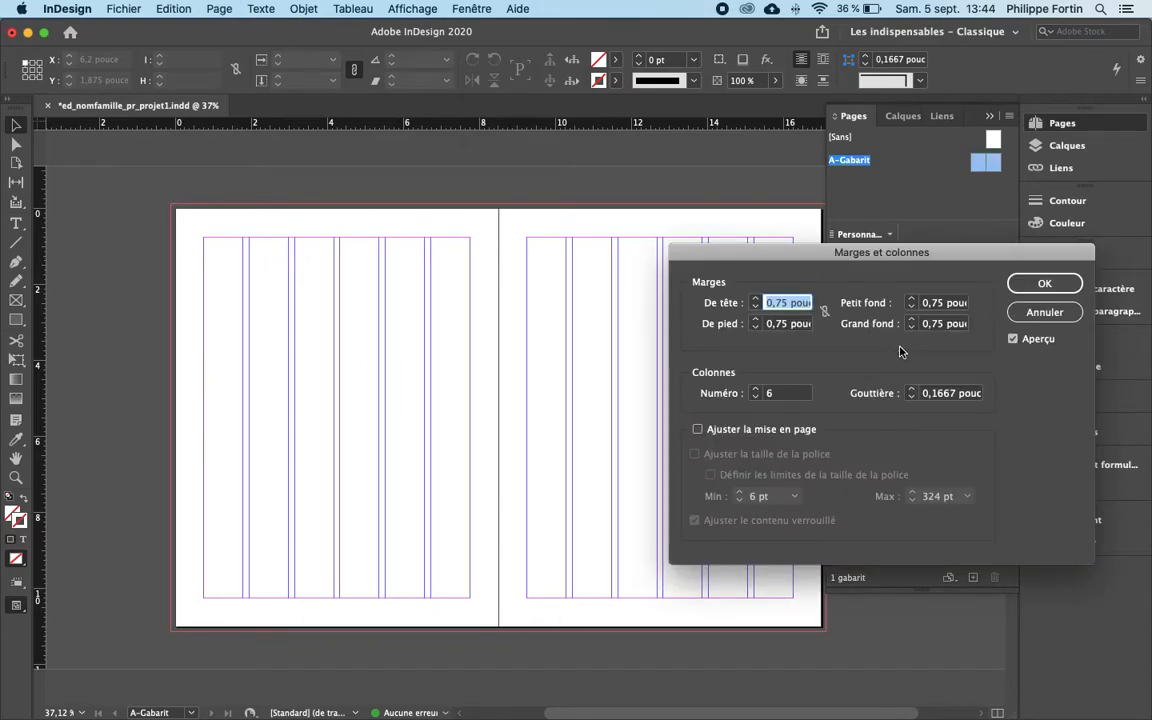
# Unlink the margin values, then set the outside margin (Grand fond) to 1 pouce and the inside margin (Petit fond) to 0,625 pouce.
pyautogui.click(825, 313)
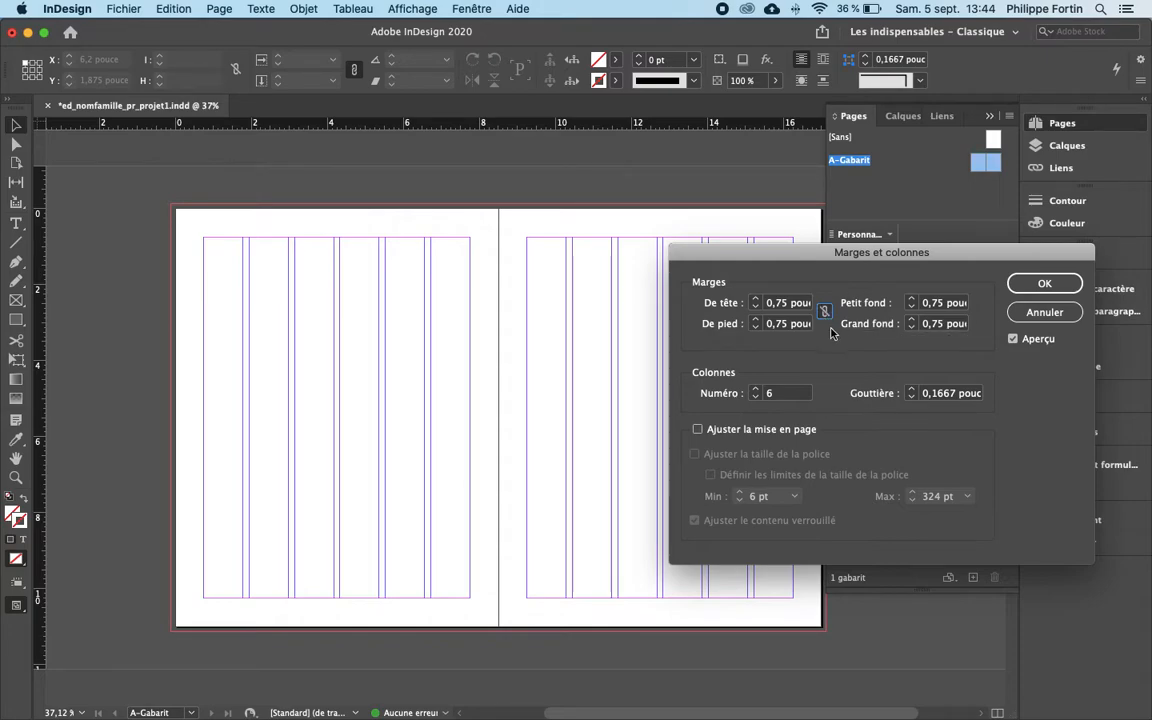
pyautogui.click(912, 320)
pyautogui.click(912, 320)
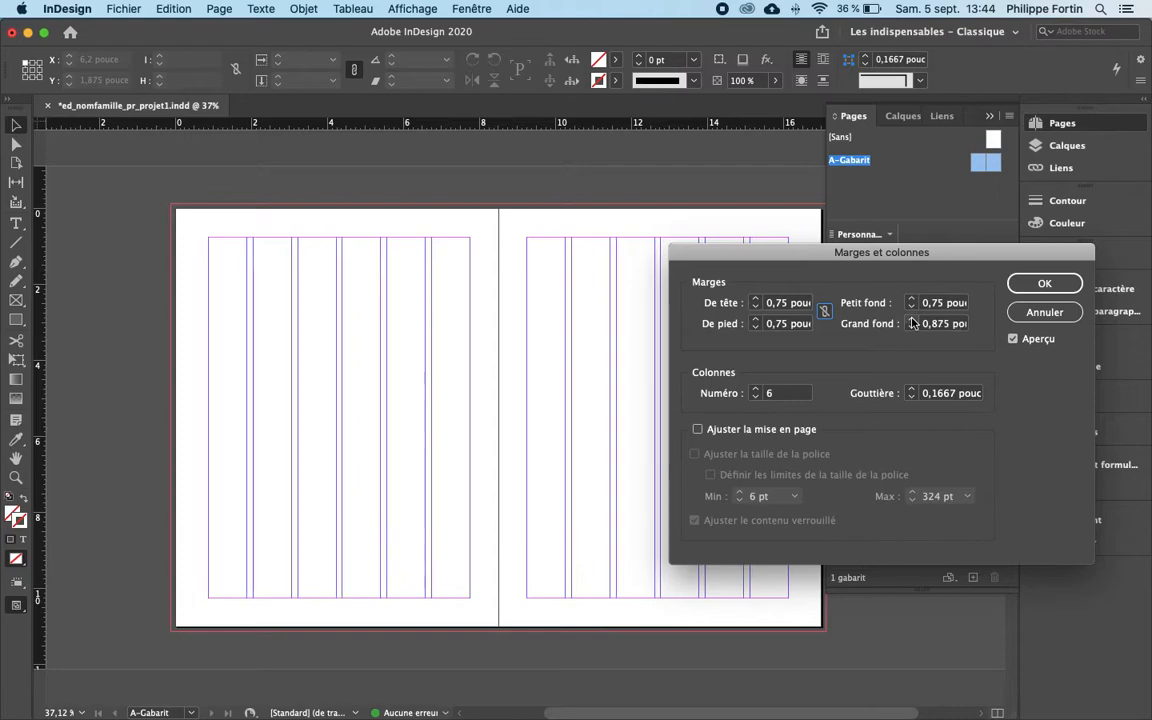
pyautogui.click(912, 320)
pyautogui.click(912, 320)
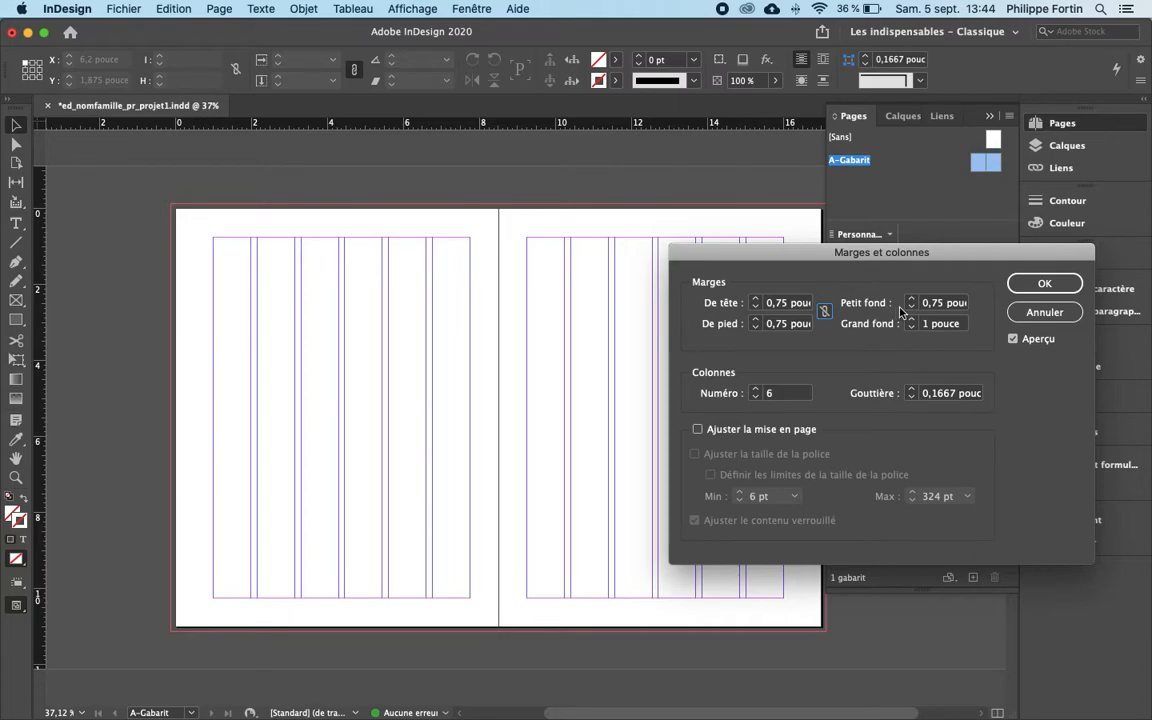
pyautogui.click(910, 308)
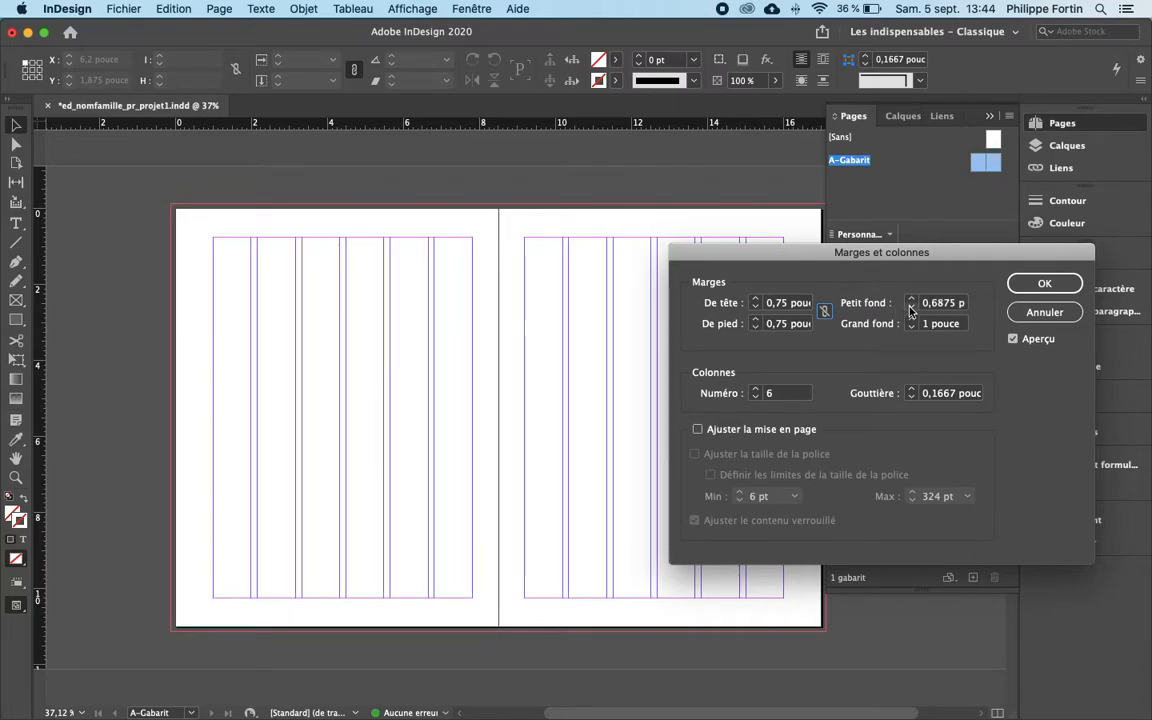
pyautogui.click(910, 308)
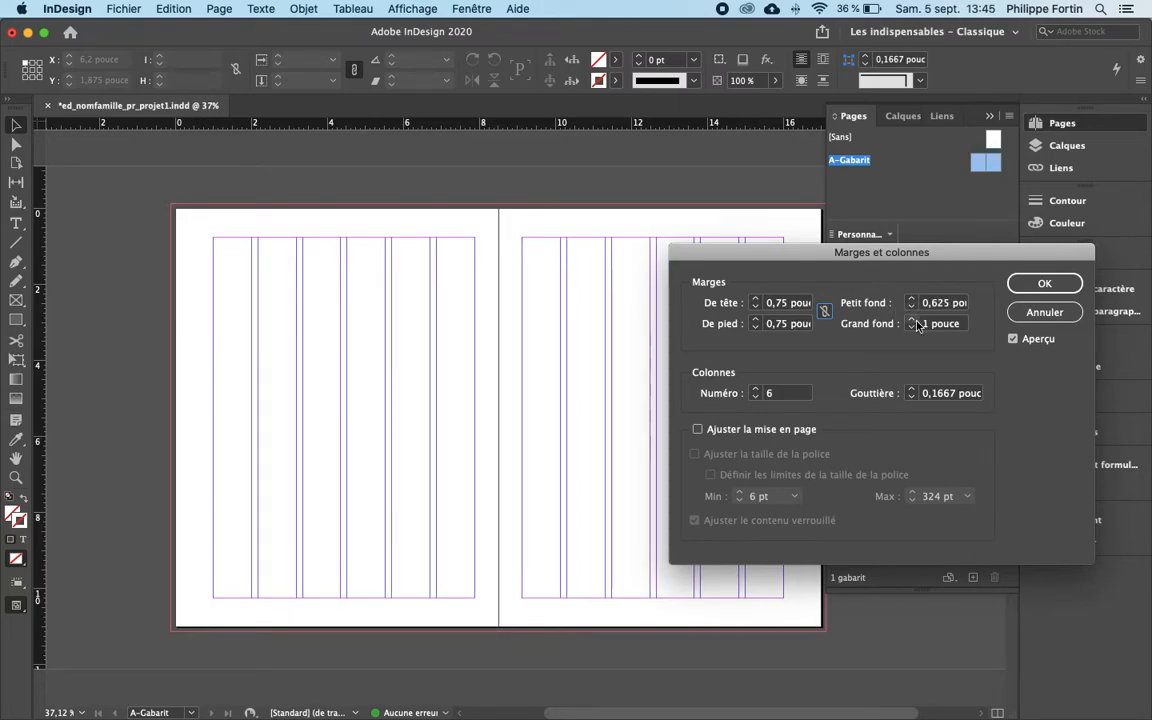
# Set the bottom margin (De pied) to 1 pouce and the column gutter to 0,1875 pouce, and apply the margin settings.
pyautogui.click(755, 320)
pyautogui.click(755, 320)
pyautogui.click(755, 320)
pyautogui.click(755, 320)
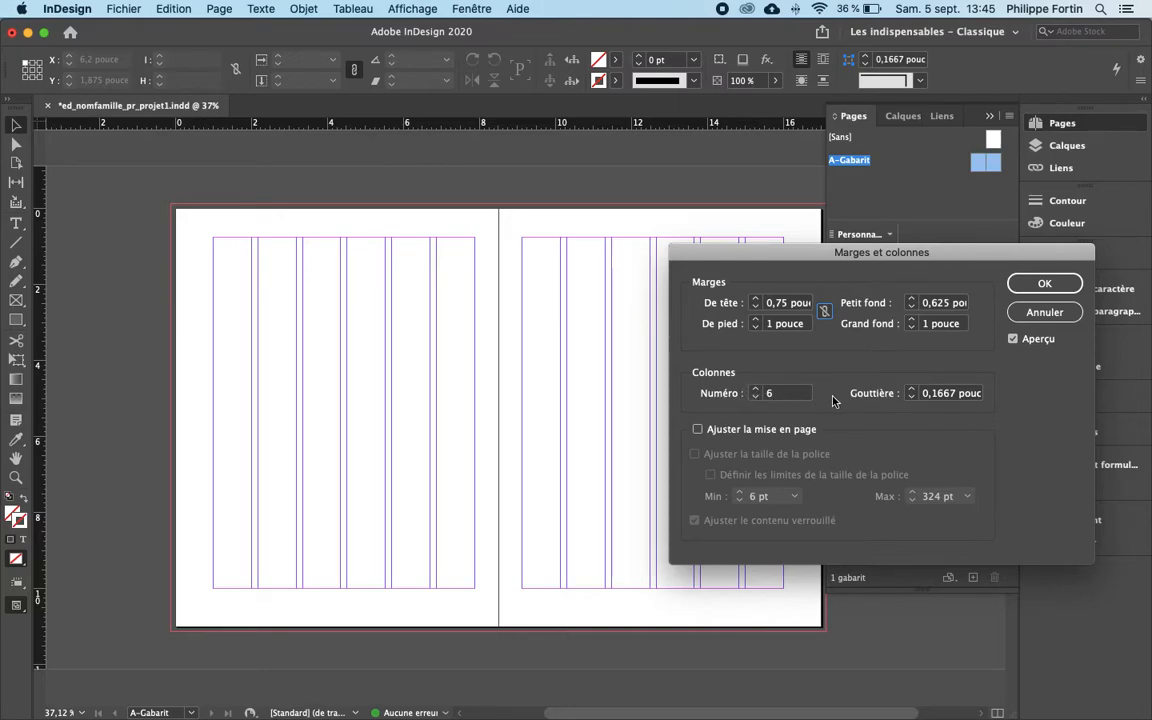
pyautogui.click(911, 390)
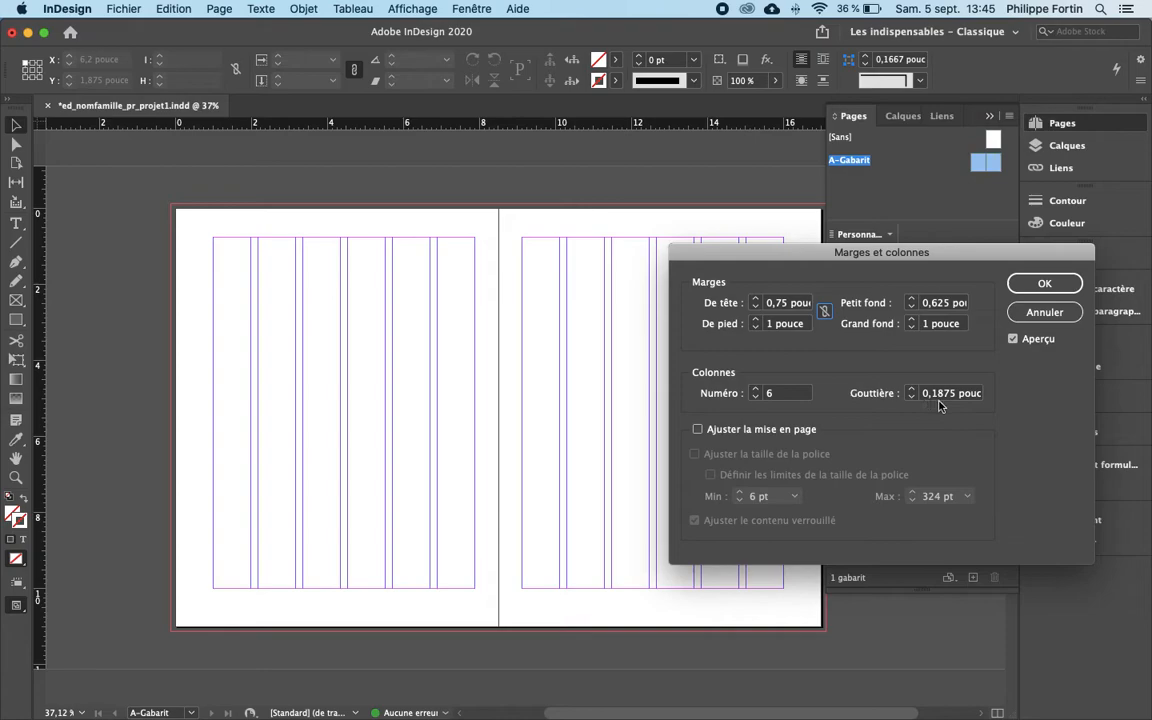
pyautogui.click(1042, 285)
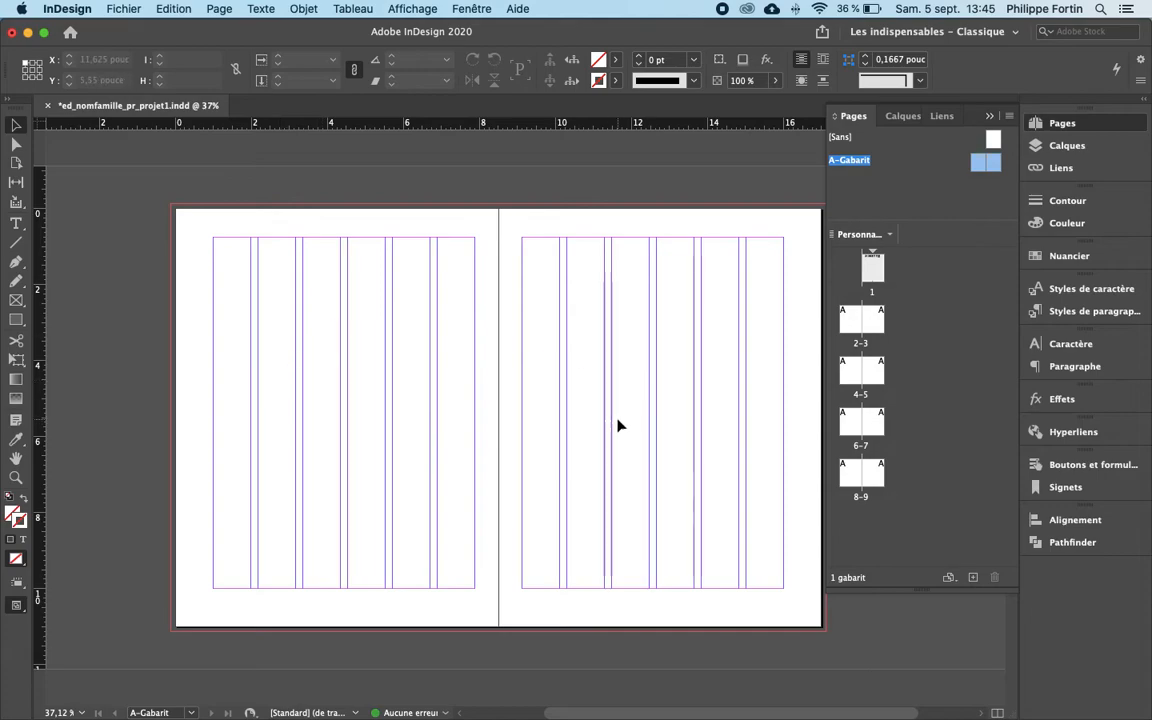
# Set up ruler guides with 9 rows for the A-Gabarit master on the Grille modulaire layer.
pyautogui.click(1080, 147)
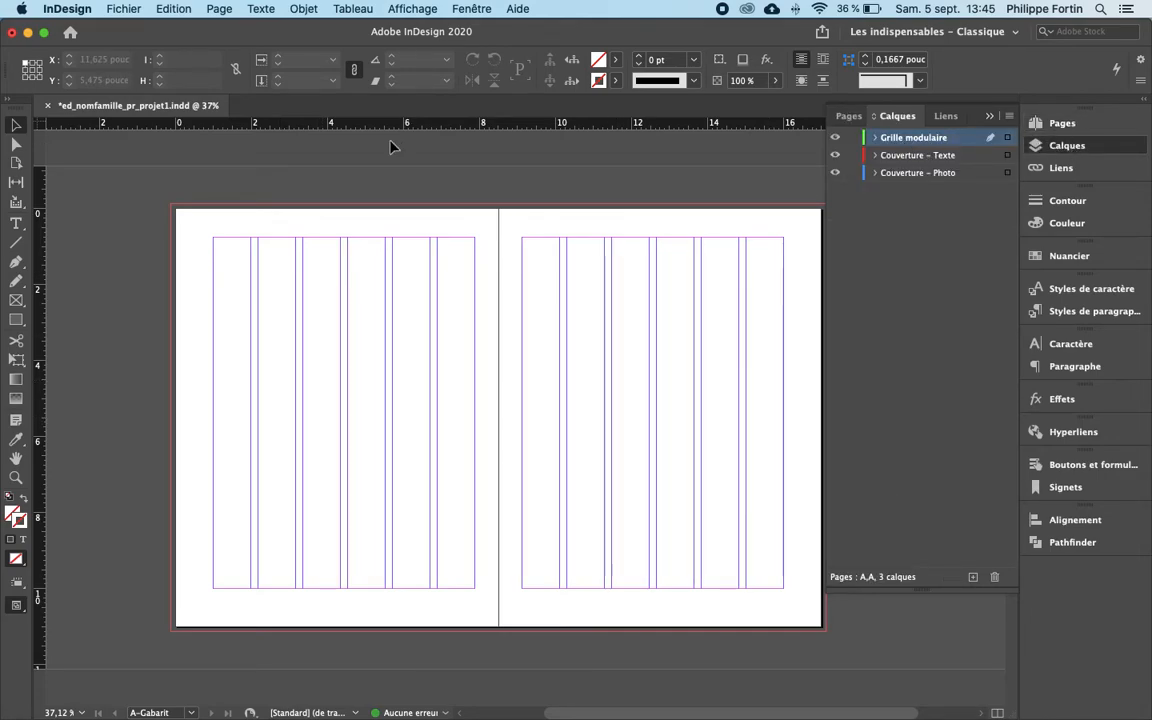
pyautogui.click(219, 8)
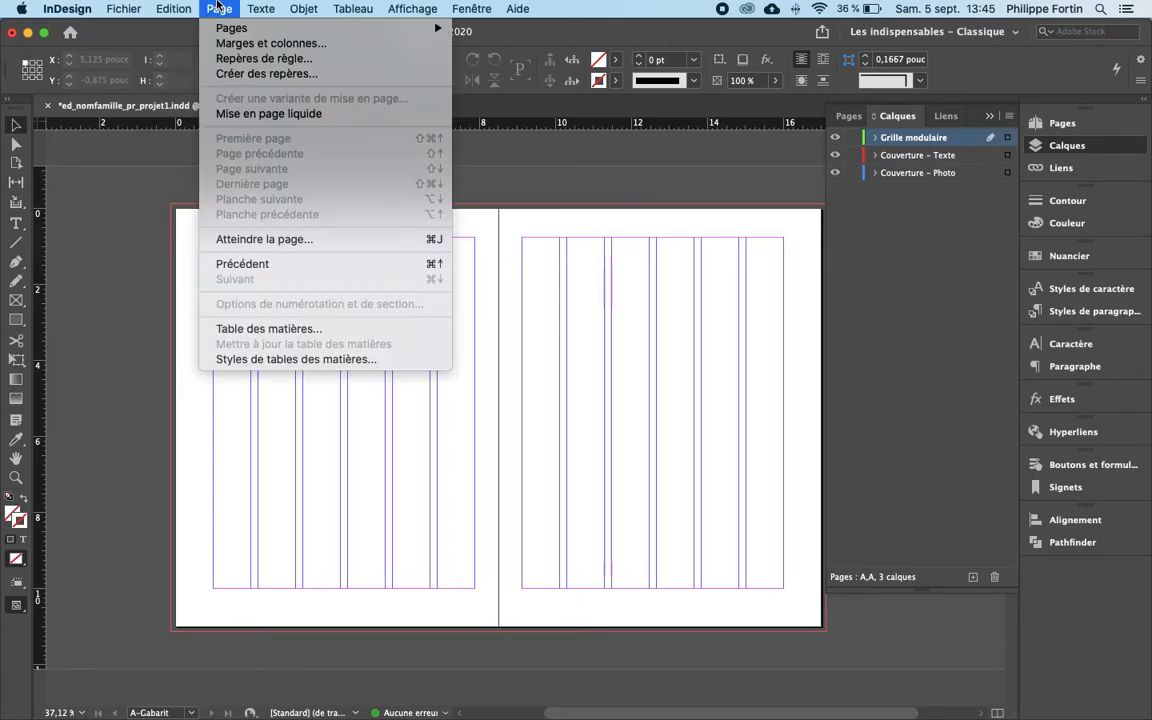
pyautogui.click(235, 74)
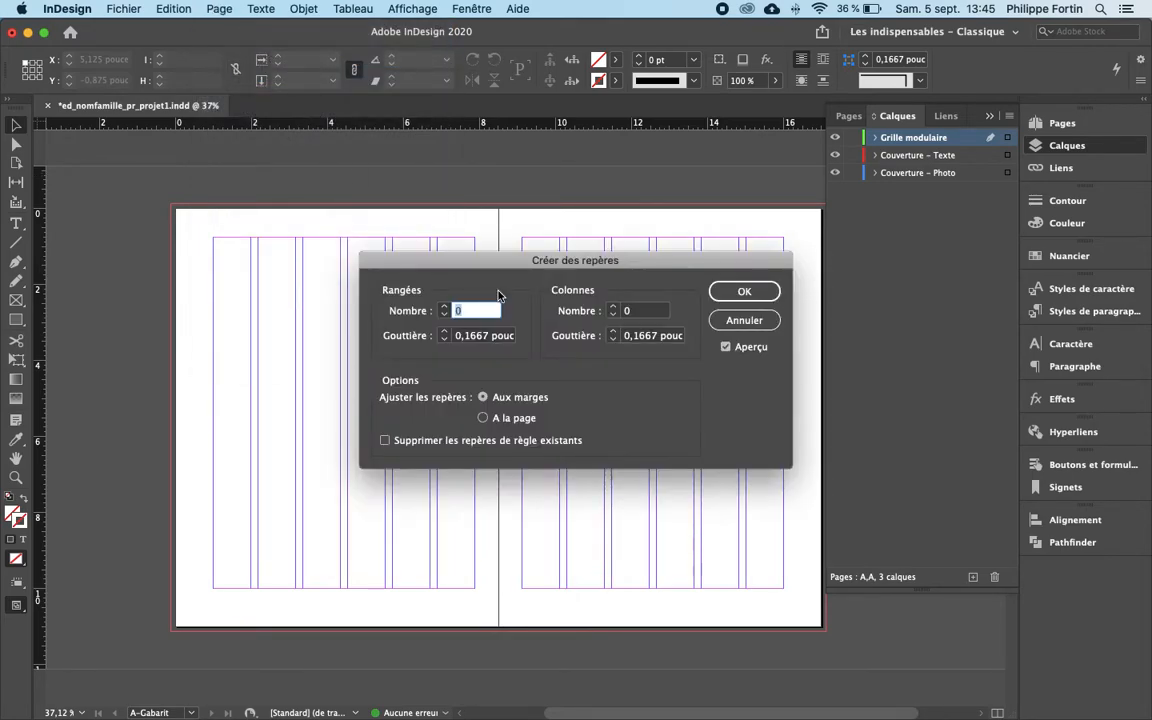
pyautogui.moveTo(492, 268); pyautogui.dragTo(730, 287)
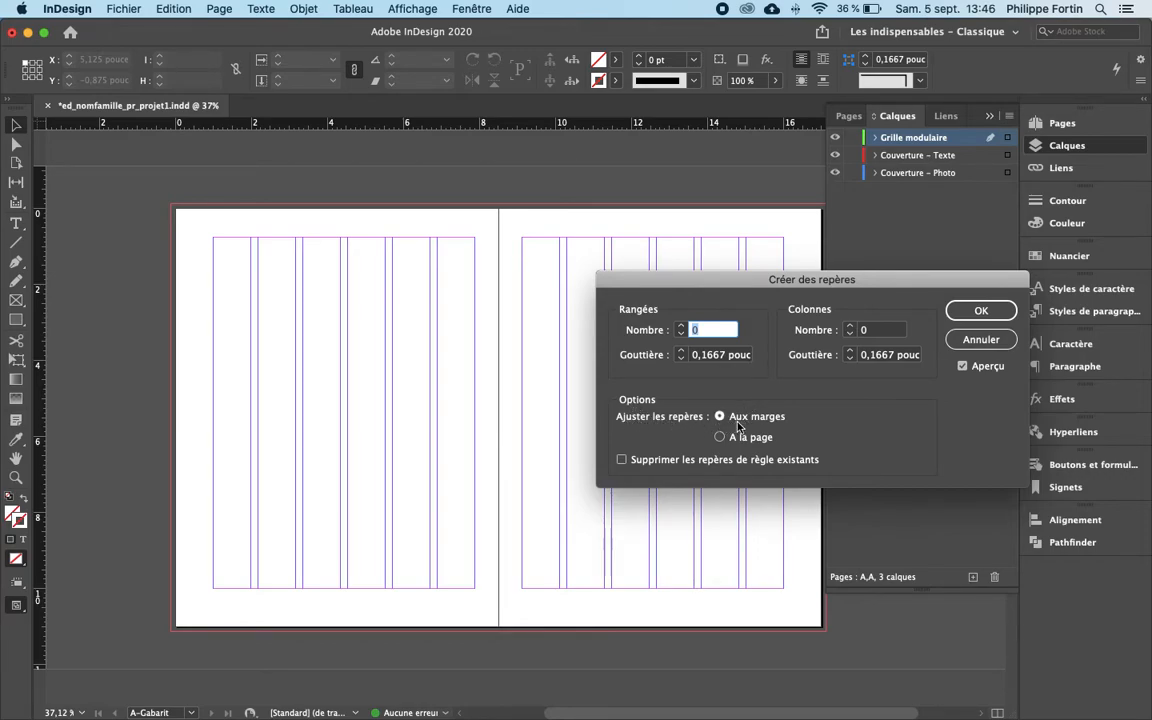
pyautogui.click(679, 327)
pyautogui.click(679, 327)
pyautogui.click(679, 327)
pyautogui.click(679, 327)
pyautogui.click(679, 327)
pyautogui.click(679, 327)
pyautogui.click(679, 327)
pyautogui.click(679, 327)
pyautogui.click(679, 327)
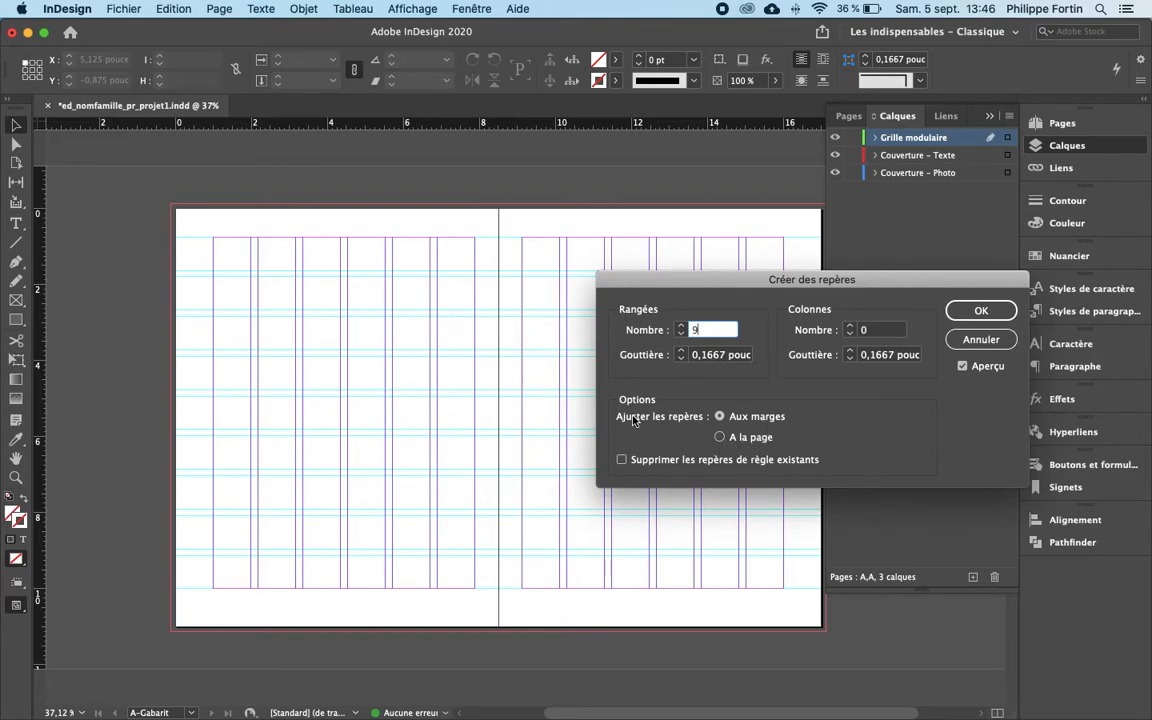
# Keep the guides fitted to the margins, set the row gutter to 0,1875 pouce and create the guides.
pyautogui.click(750, 438)
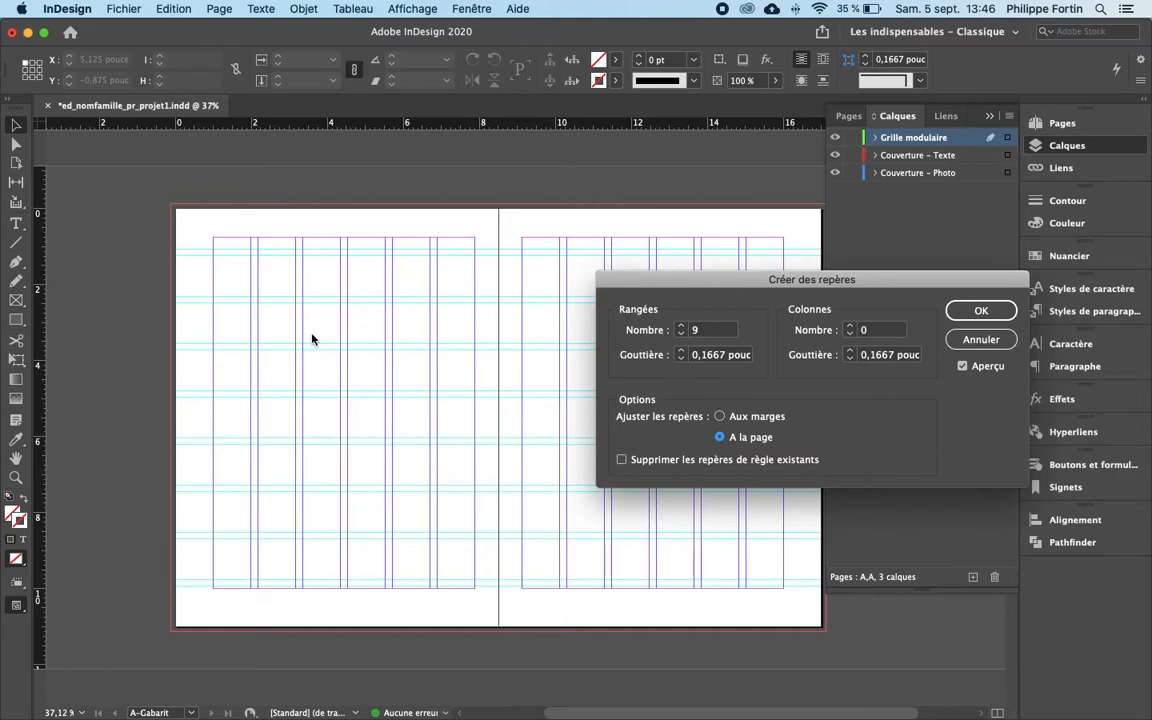
pyautogui.click(720, 417)
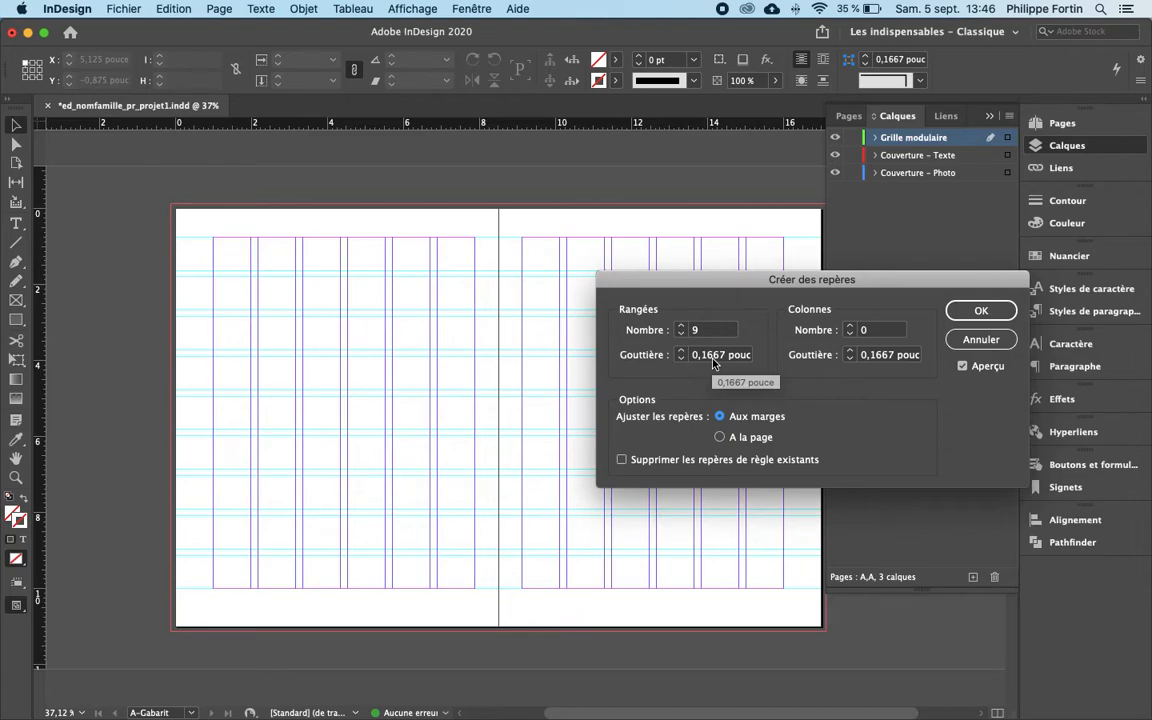
pyautogui.click(680, 352)
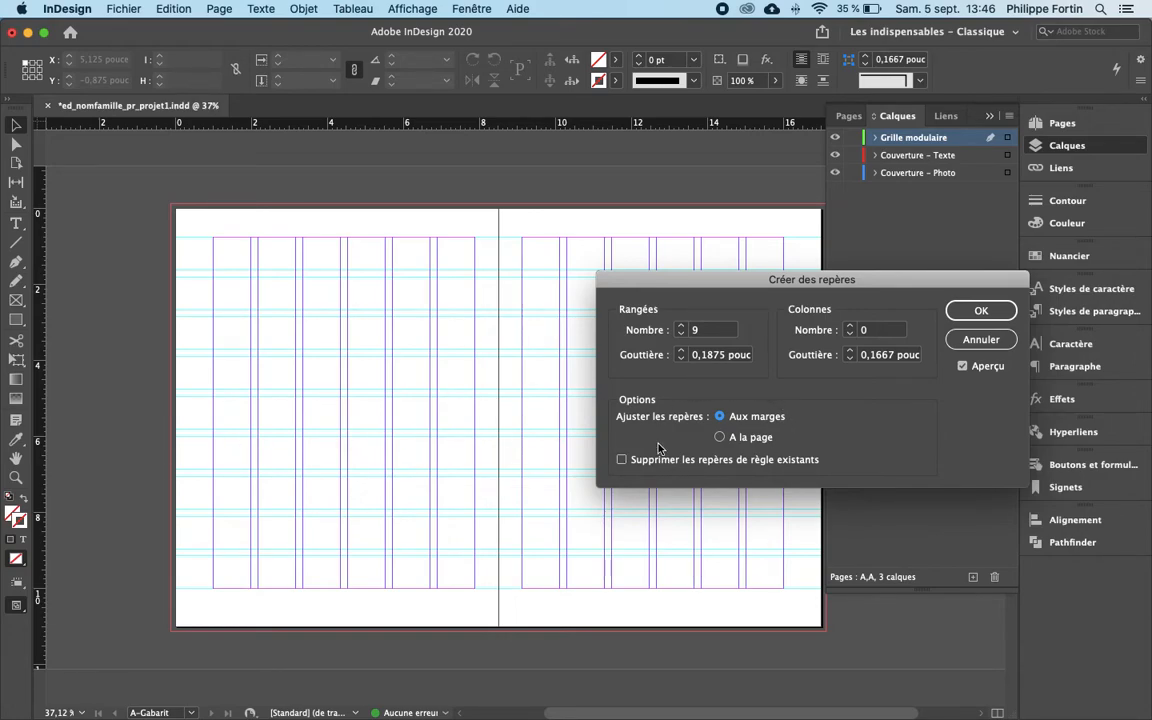
pyautogui.click(973, 313)
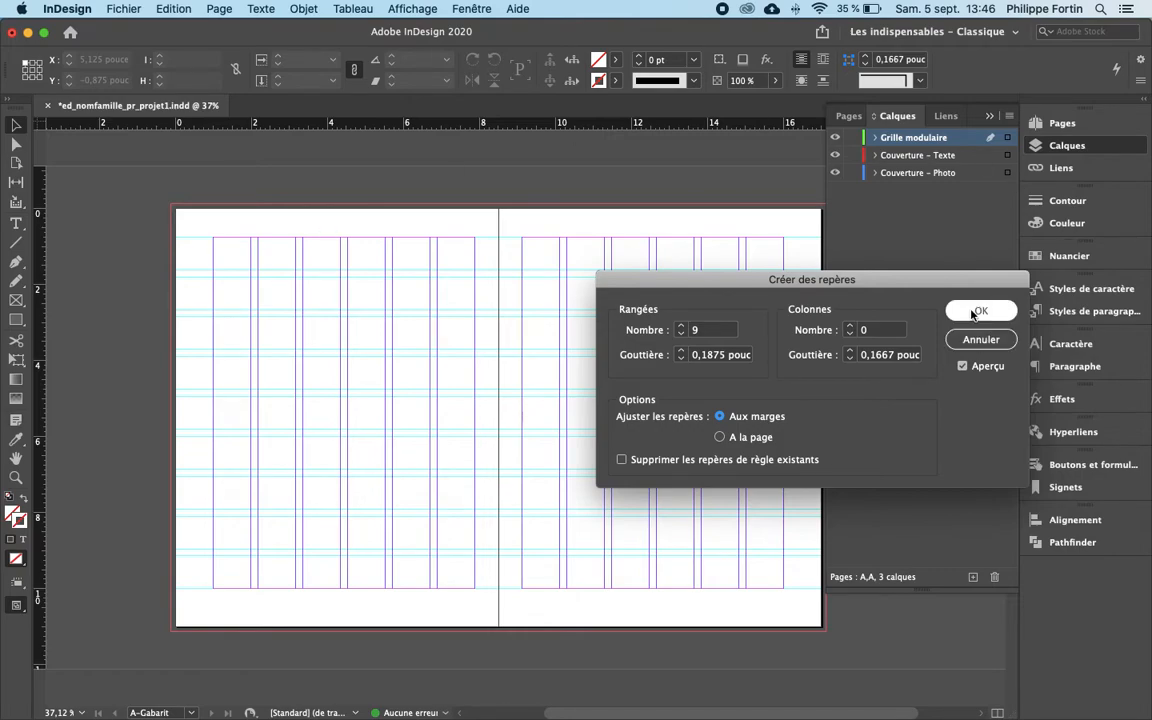
# Inspect the guides on spread 2-3 and the other document pages, including the cover.
pyautogui.click(1062, 122)
pyautogui.doubleClick(851, 320)
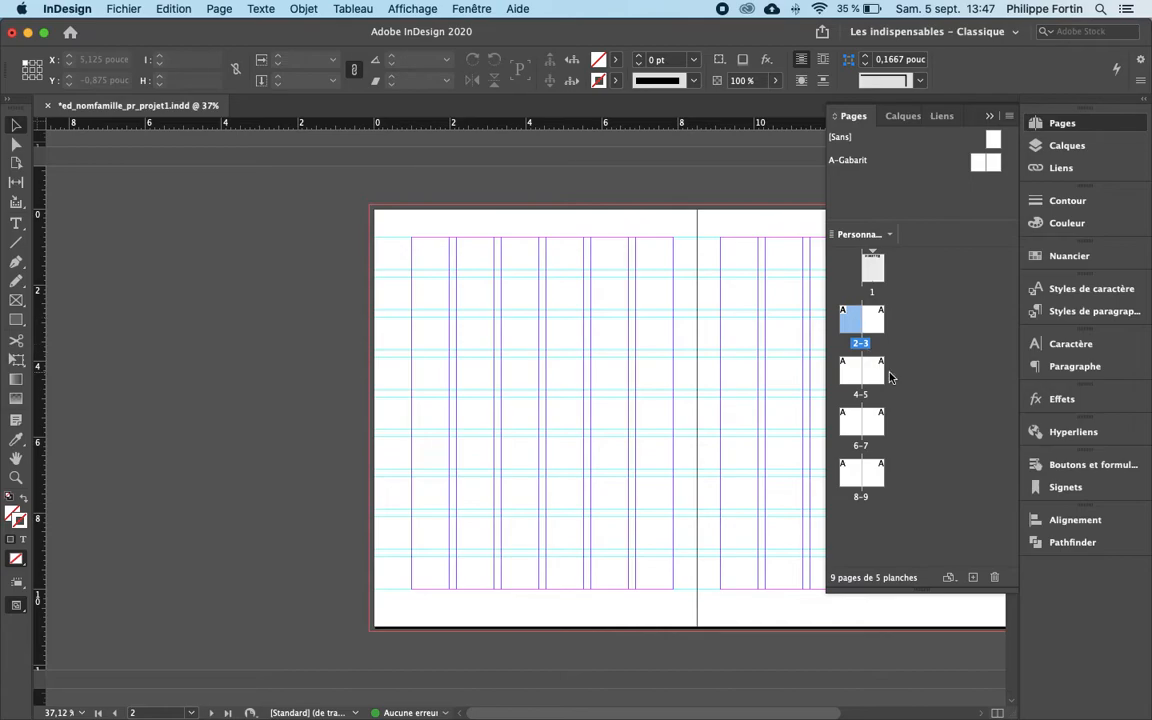
pyautogui.scroll(-5, 746, 442)
pyautogui.scroll(15, 746, 442)
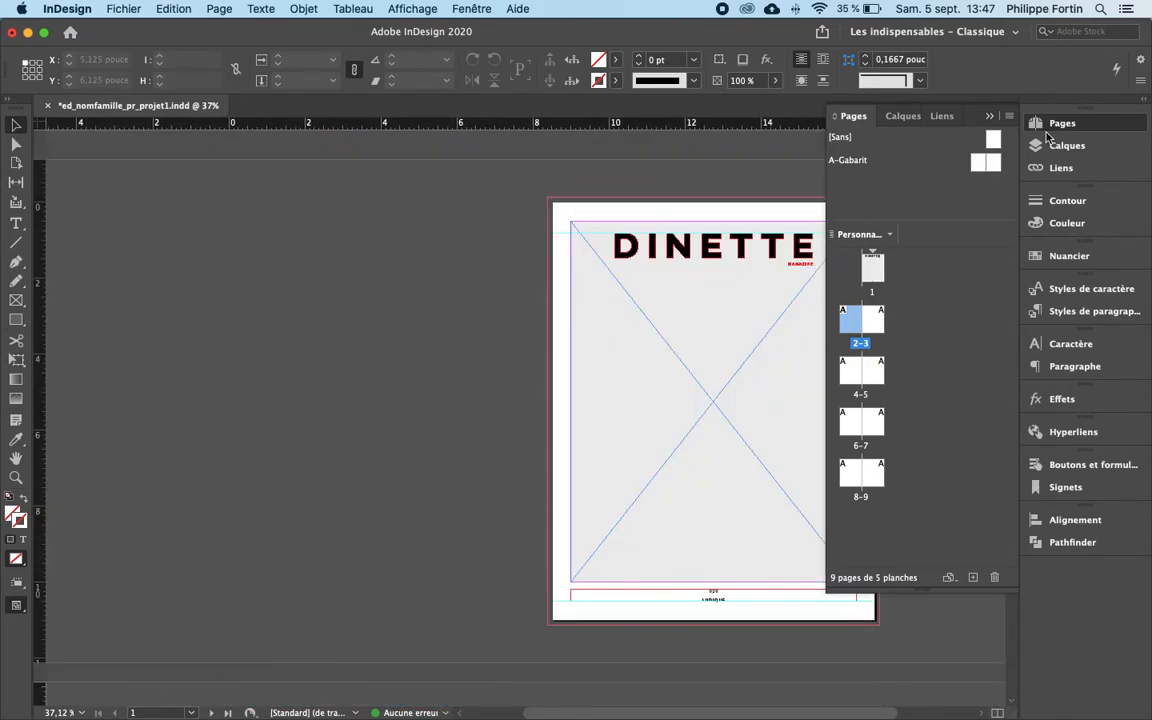
# Set the bottom margin (De pied) to 0,75 pouce on both pages of the A-Gabarit master.
pyautogui.doubleClick(983, 163)
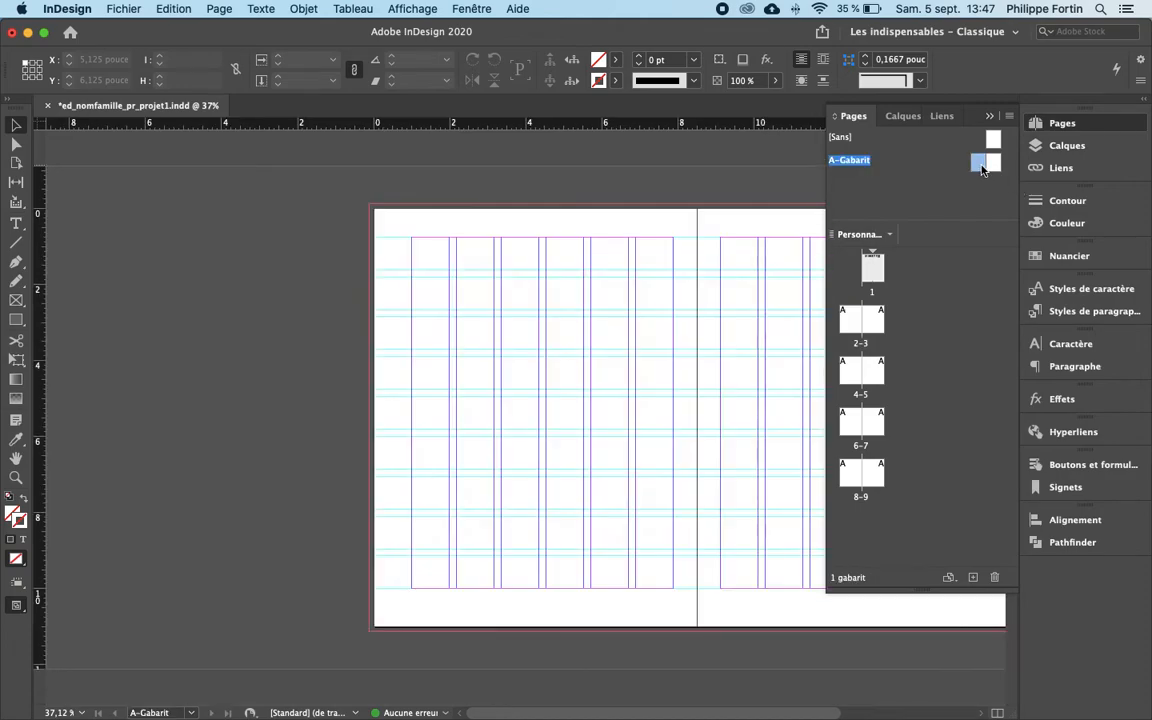
pyautogui.hscroll(5, 638, 311)
pyautogui.click(999, 172)
pyautogui.hscroll(1, 737, 453)
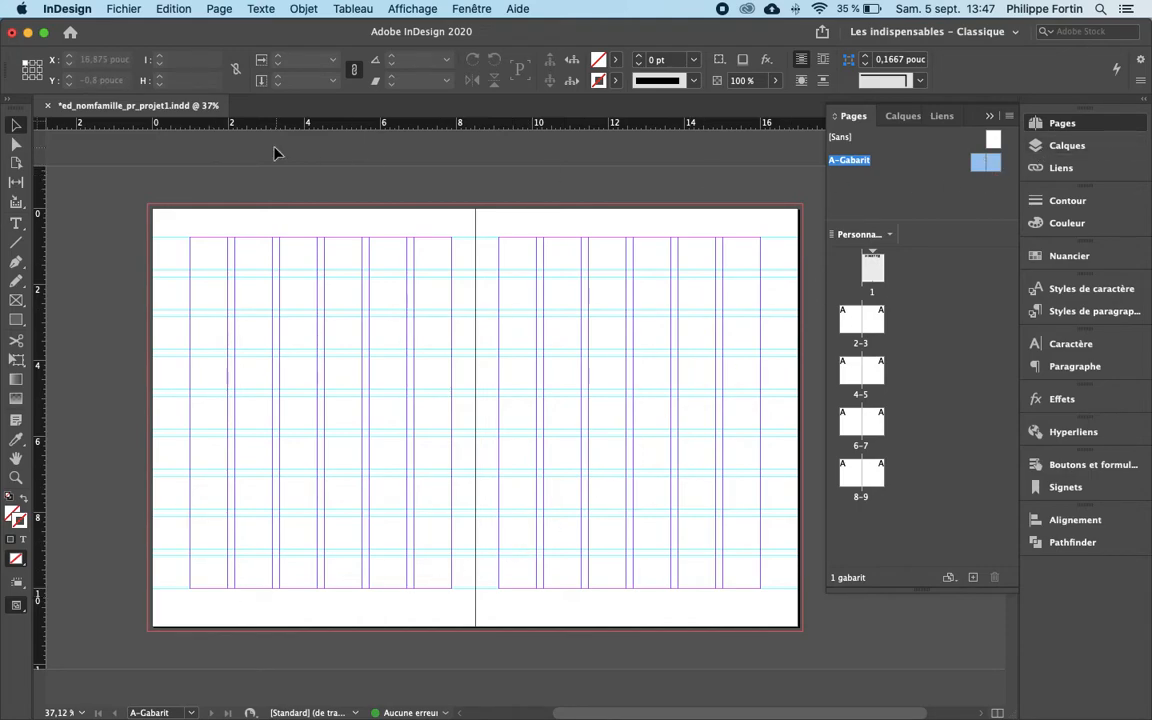
pyautogui.click(219, 8)
pyautogui.click(216, 42)
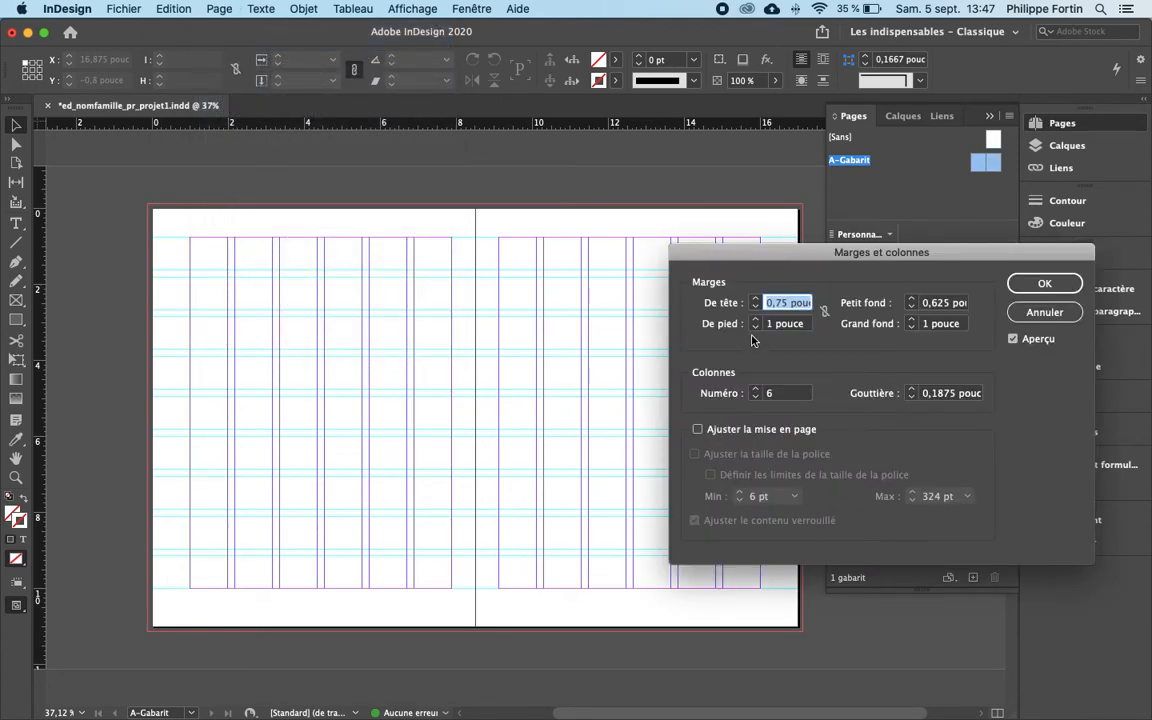
pyautogui.click(757, 328)
pyautogui.click(757, 329)
pyautogui.click(757, 329)
pyautogui.click(757, 329)
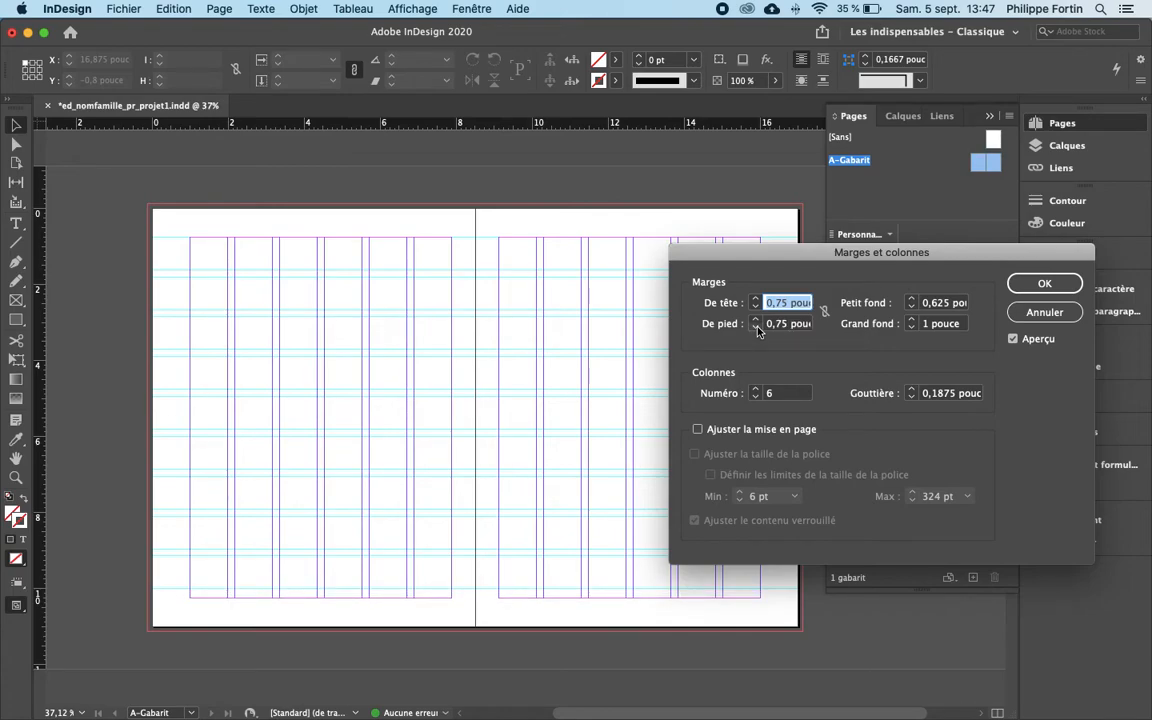
pyautogui.click(1044, 285)
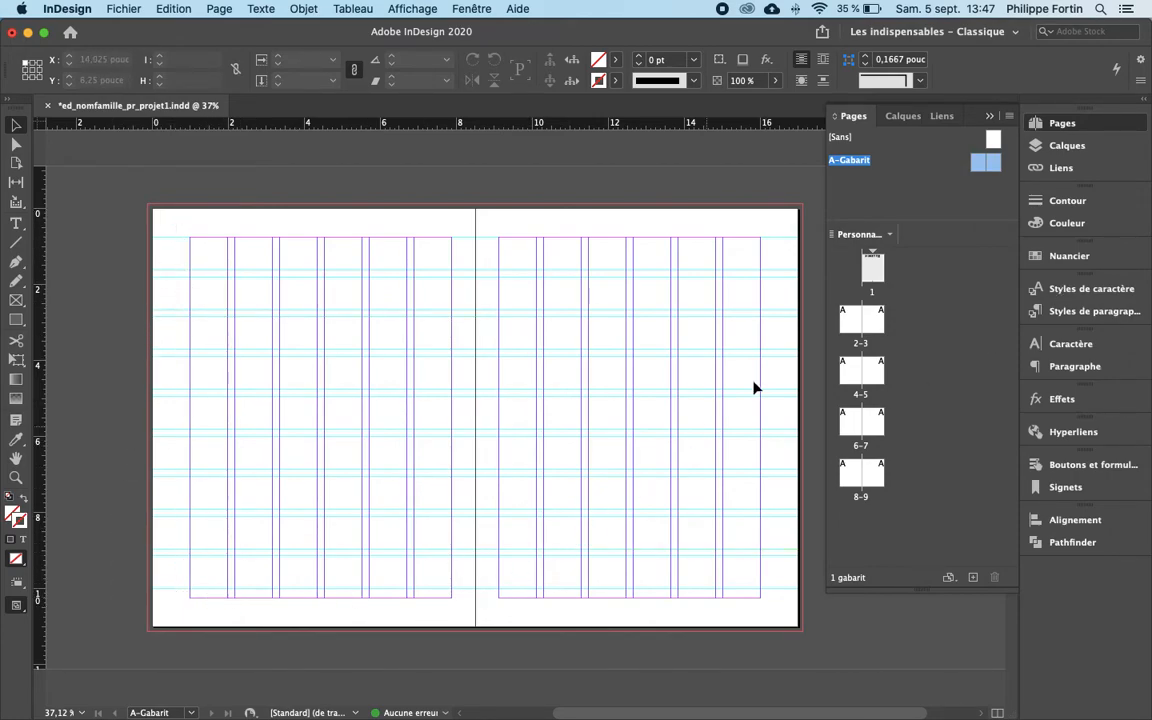
# Replace the existing ruler guides on the Grille modulaire layer with 9 rows fitted to the margins, using a 0,1875 pouce row gutter.
pyautogui.click(1036, 147)
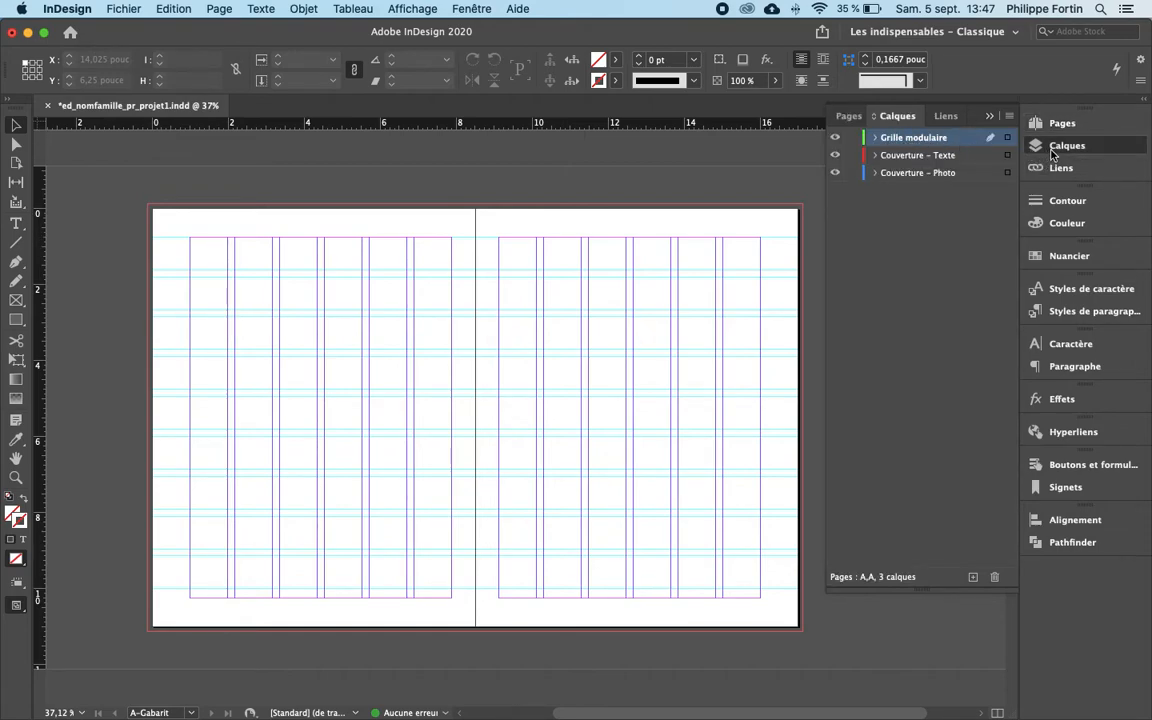
pyautogui.click(224, 8)
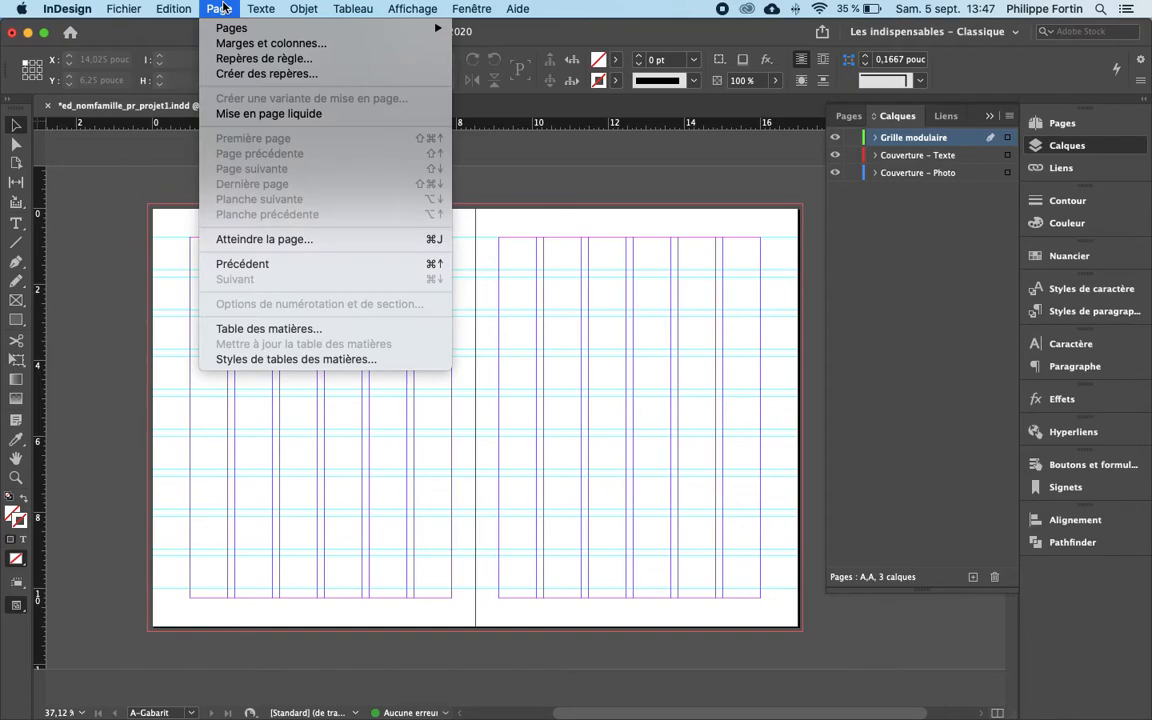
pyautogui.click(230, 75)
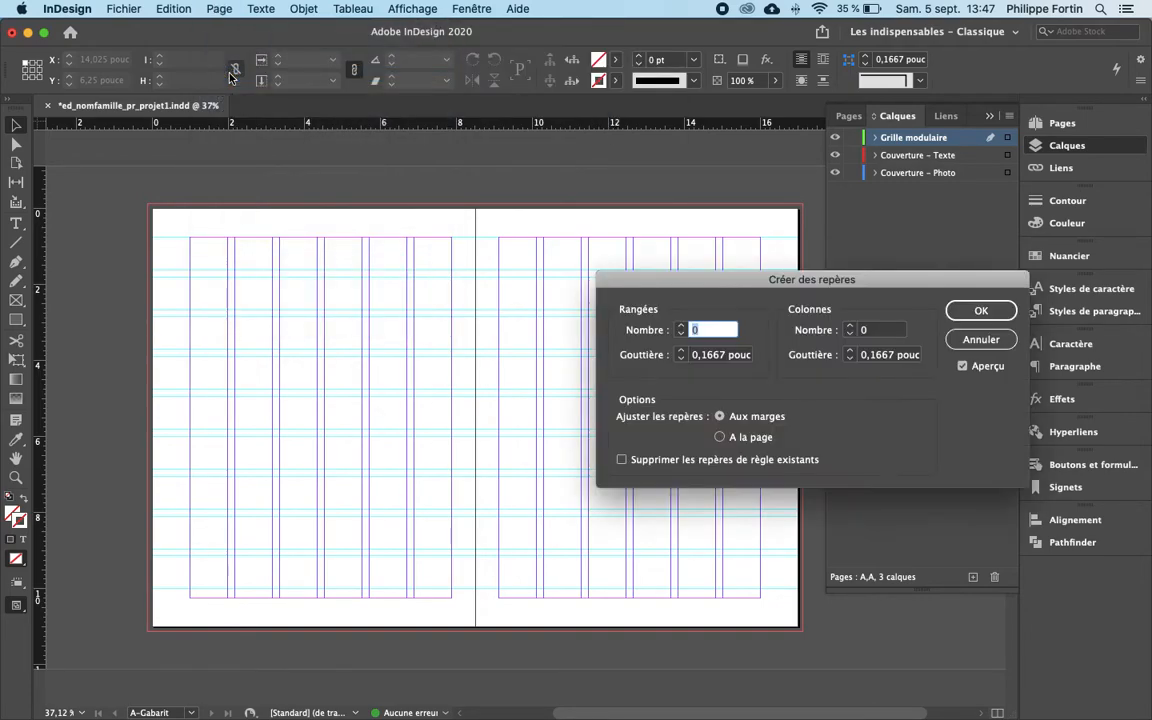
pyautogui.click(637, 465)
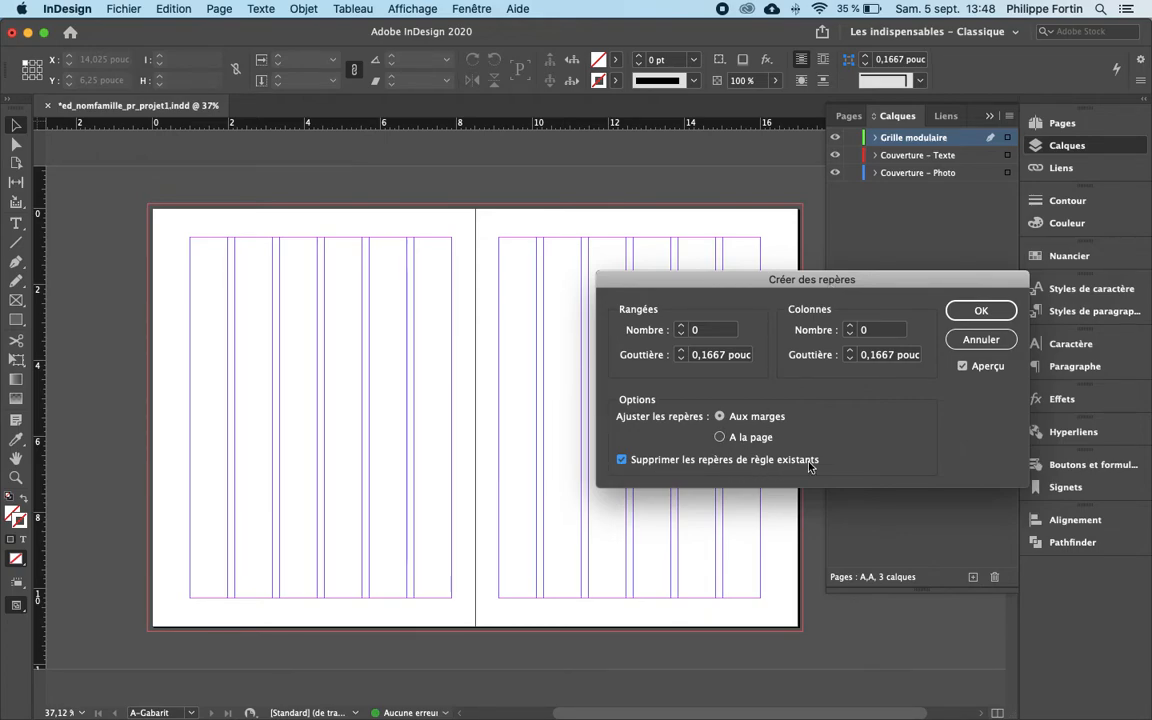
pyautogui.click(682, 327)
pyautogui.click(682, 327)
pyautogui.click(682, 327)
pyautogui.click(682, 327)
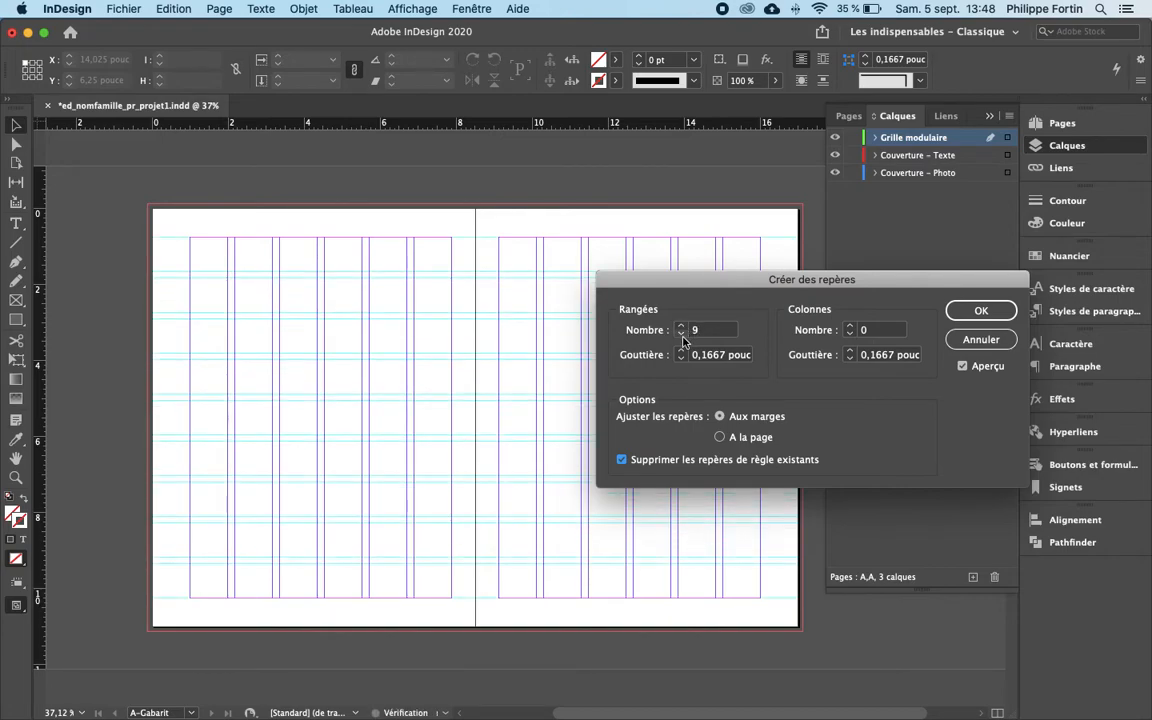
pyautogui.click(681, 351)
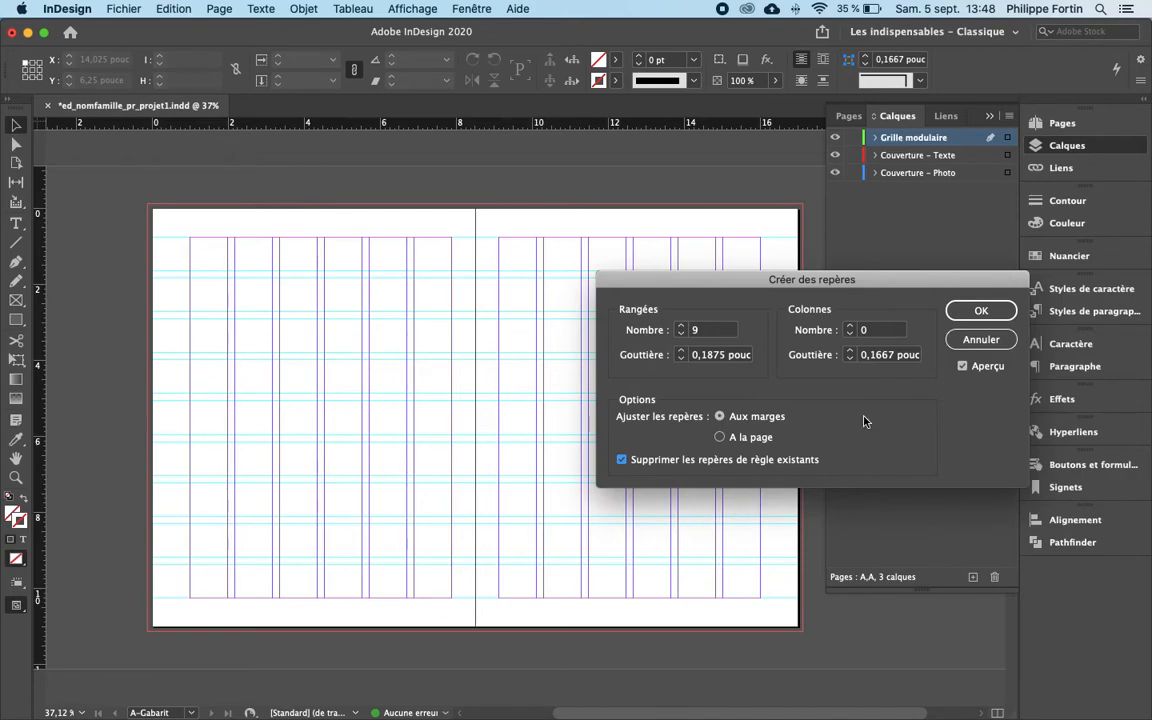
pyautogui.click(969, 314)
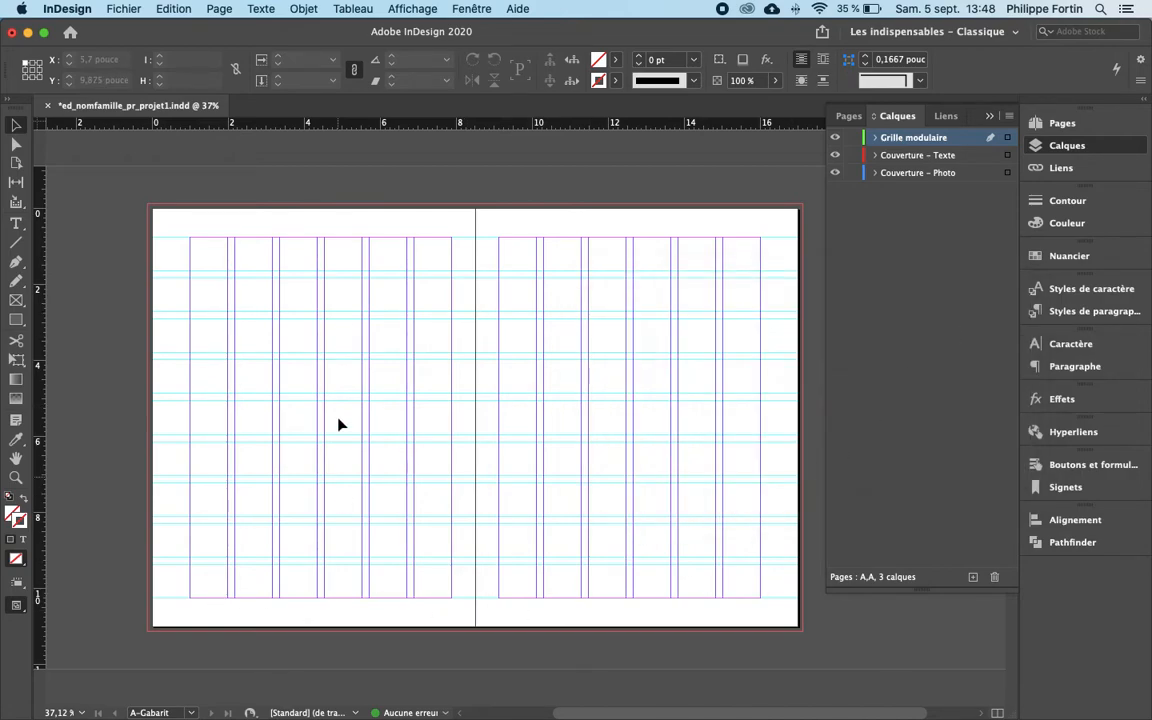
# Inspect the updated grid on spread 2-3 and the neighbouring document pages.
pyautogui.click(1060, 123)
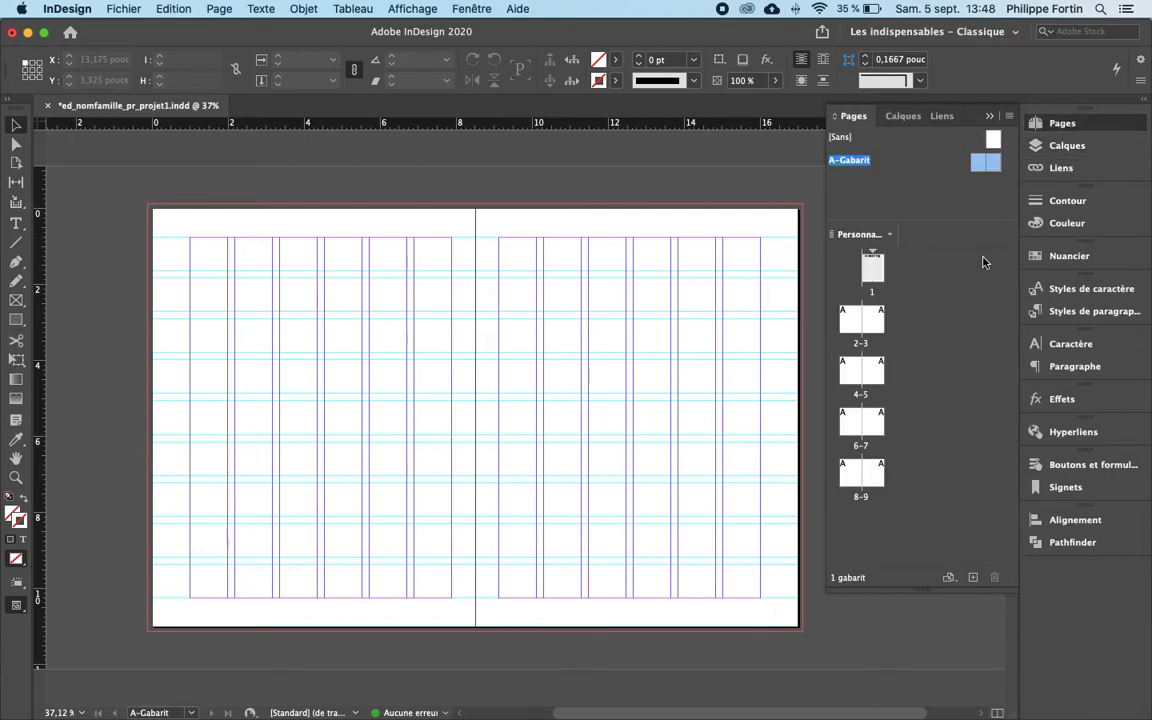
pyautogui.doubleClick(850, 322)
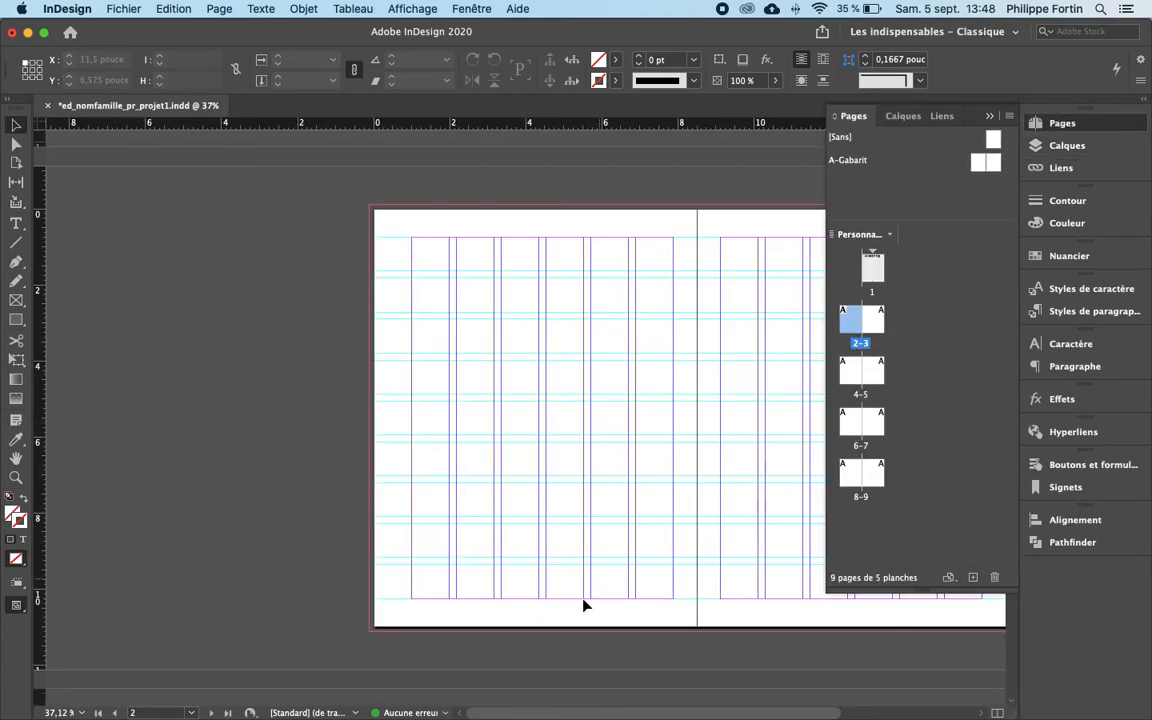
pyautogui.scroll(-15, 585, 605)
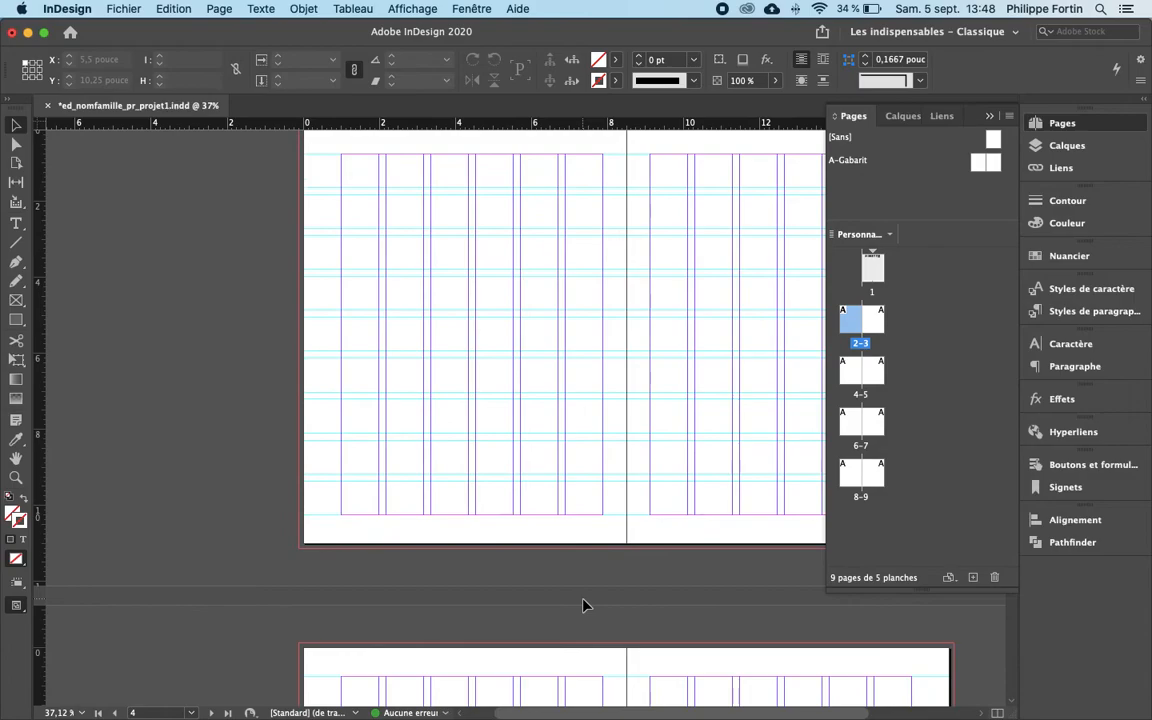
pyautogui.scroll(15, 585, 605)
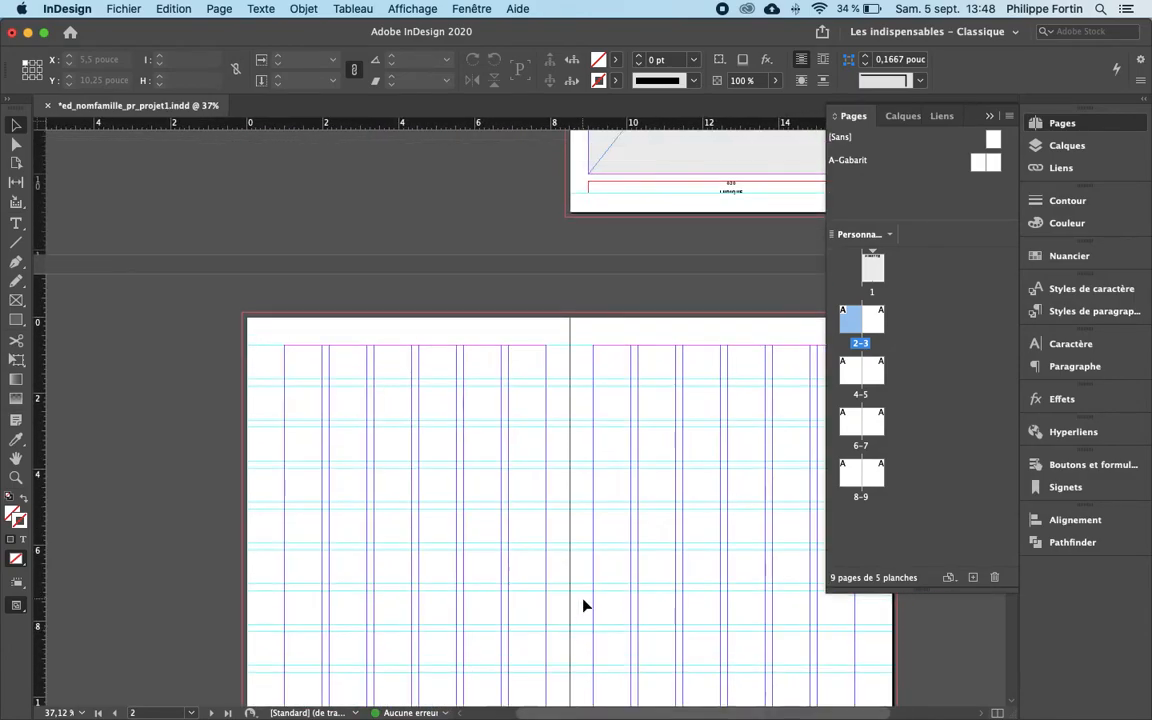
pyautogui.hscroll(3, 585, 605)
pyautogui.scroll(3, 585, 605)
pyautogui.scroll(-8, 585, 605)
pyautogui.hscroll(-2, 585, 605)
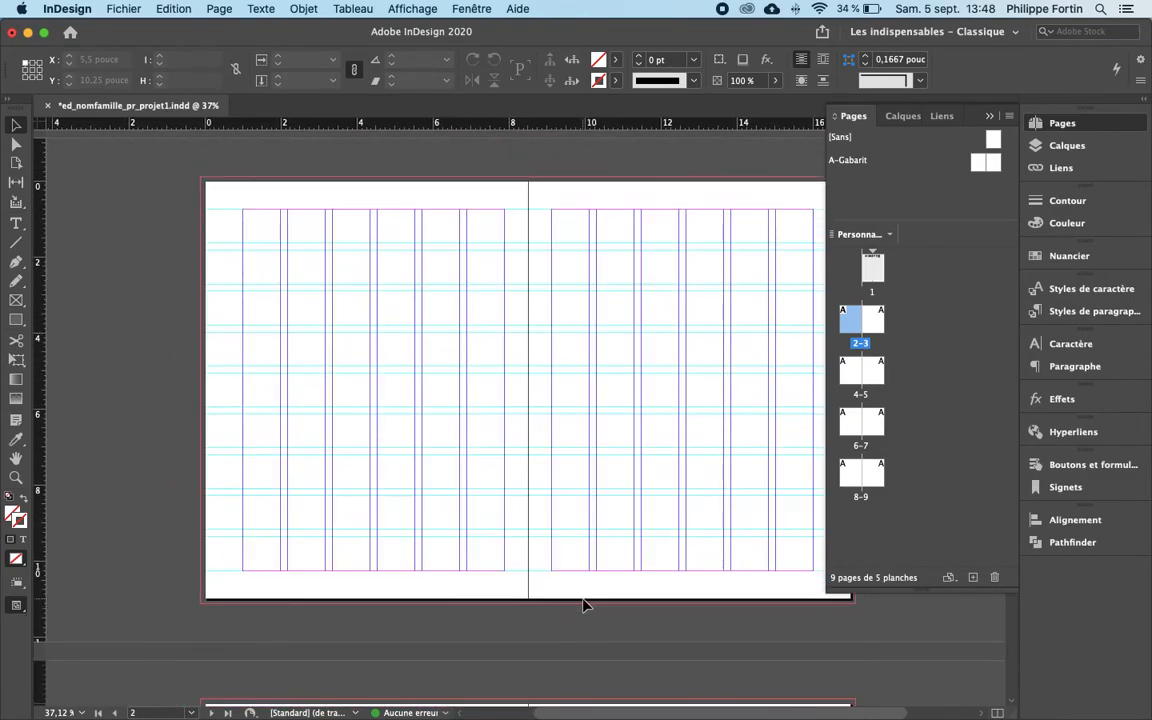
# Lock the Grille modulaire layer, go to page 2 and make Couverture – Texte the active layer.
pyautogui.click(1066, 146)
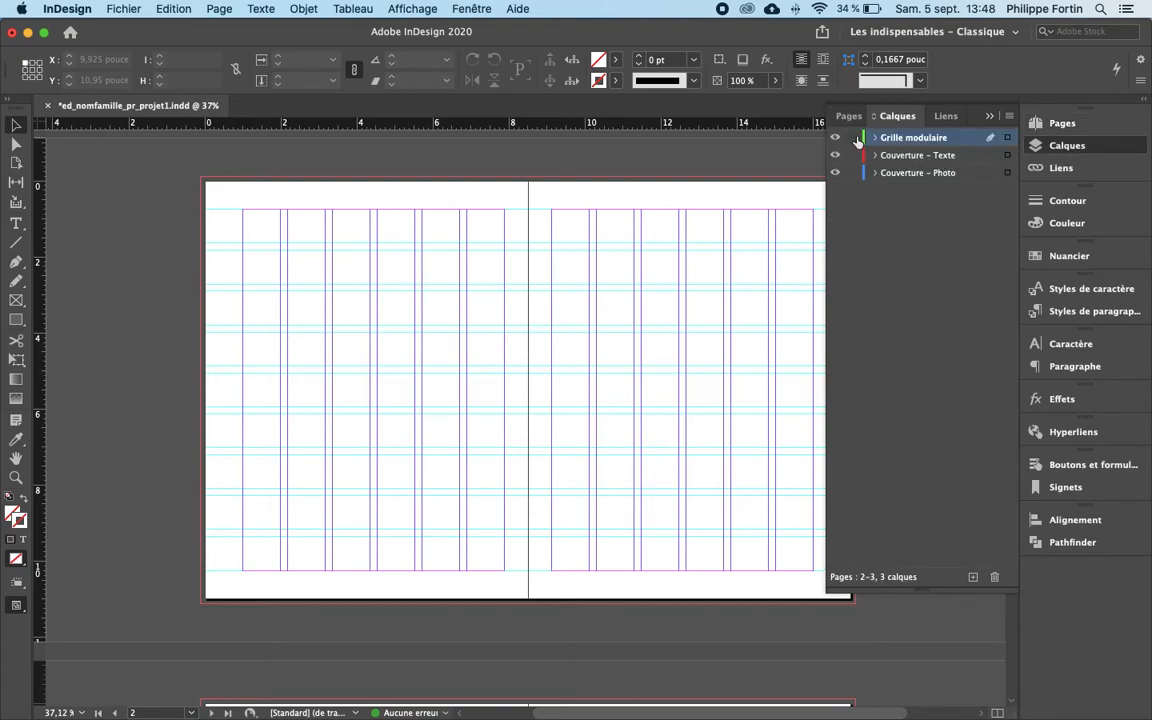
pyautogui.click(1045, 121)
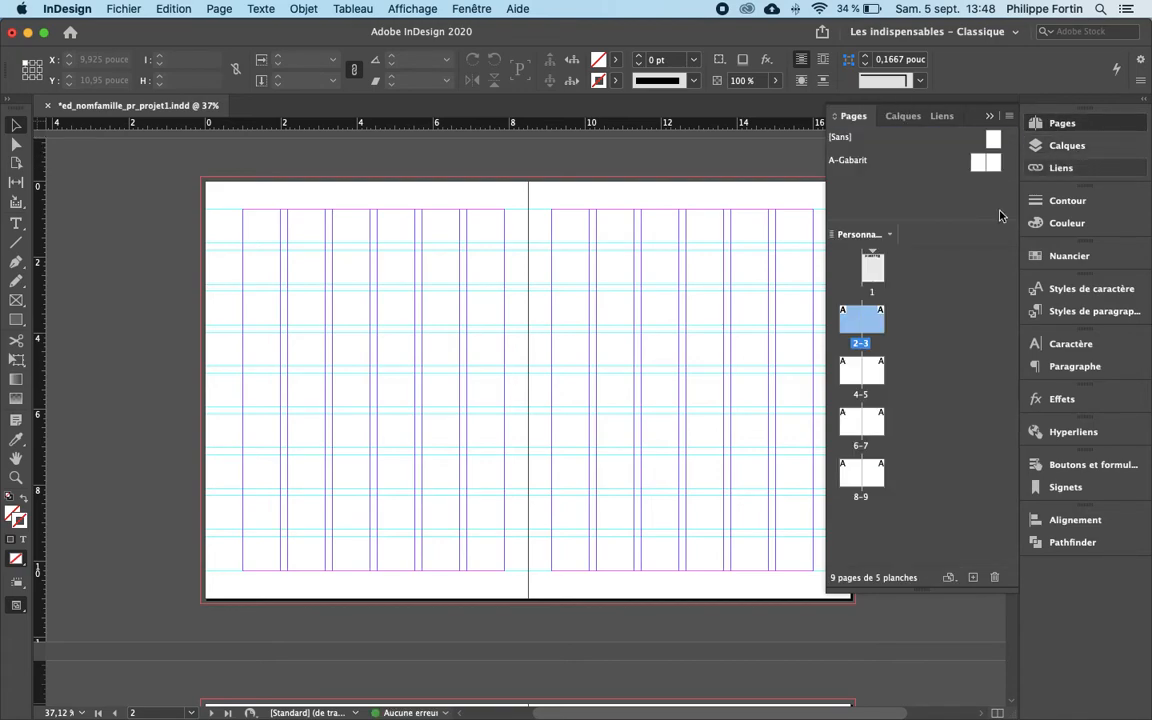
pyautogui.doubleClick(845, 328)
pyautogui.click(900, 116)
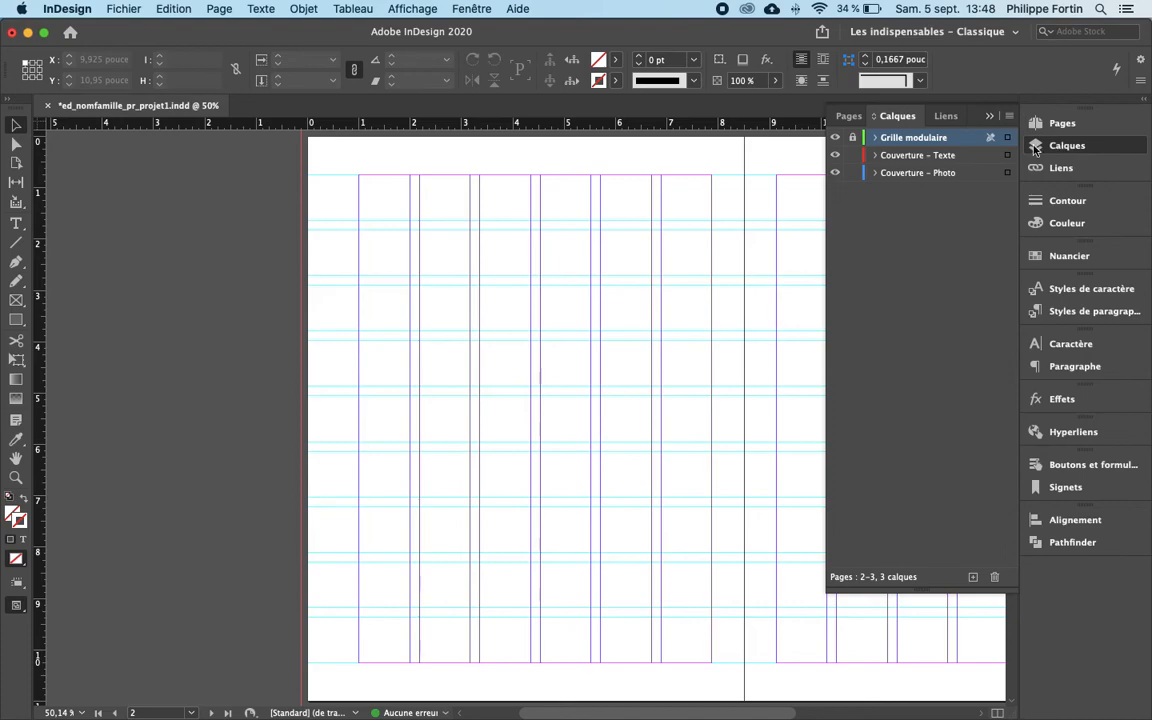
pyautogui.click(926, 158)
pyautogui.click(1072, 146)
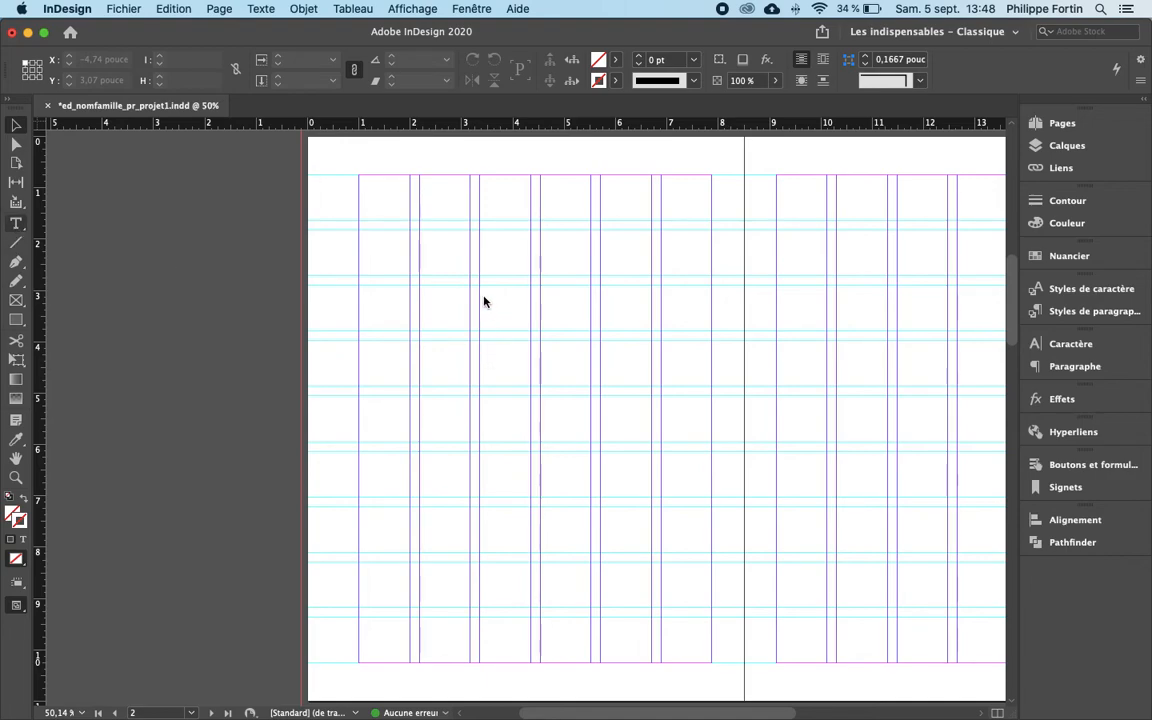
# Draw a text frame about 2,17 by 3,04 pouces on page 2, aligned to the grid across two columns and three rows.
pyautogui.press('t')
pyautogui.moveTo(480, 286); pyautogui.dragTo(590, 441)
pyautogui.scroll(5, 503, 320)
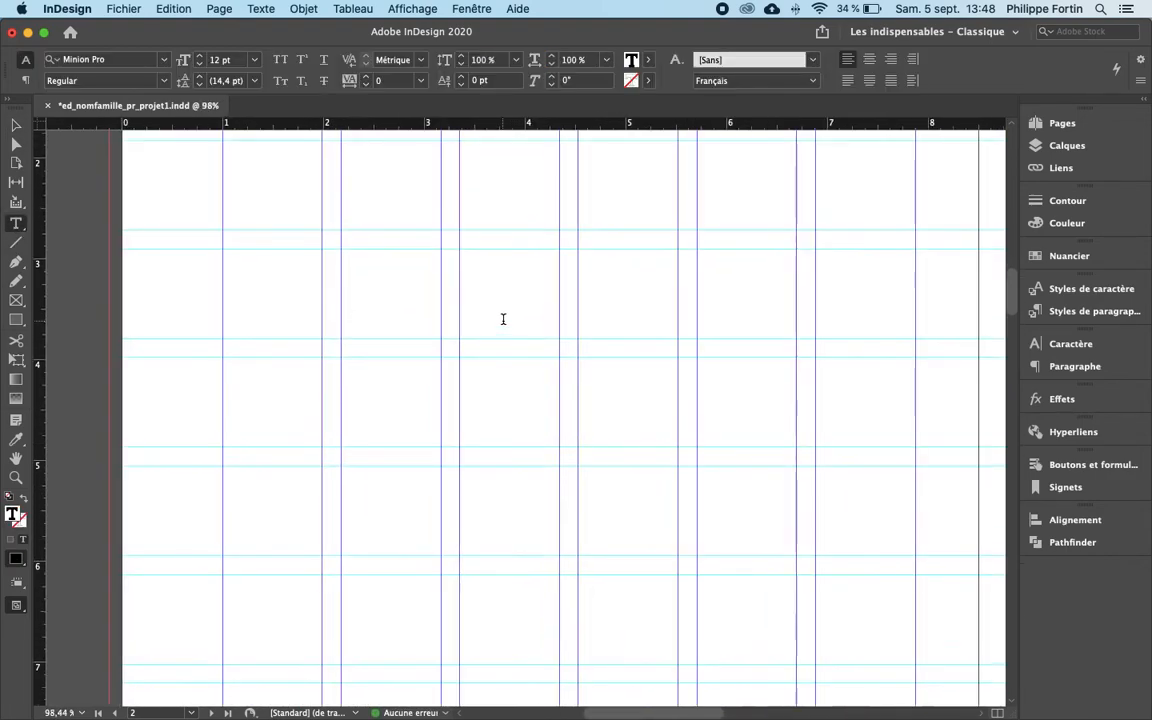
pyautogui.click(16, 124)
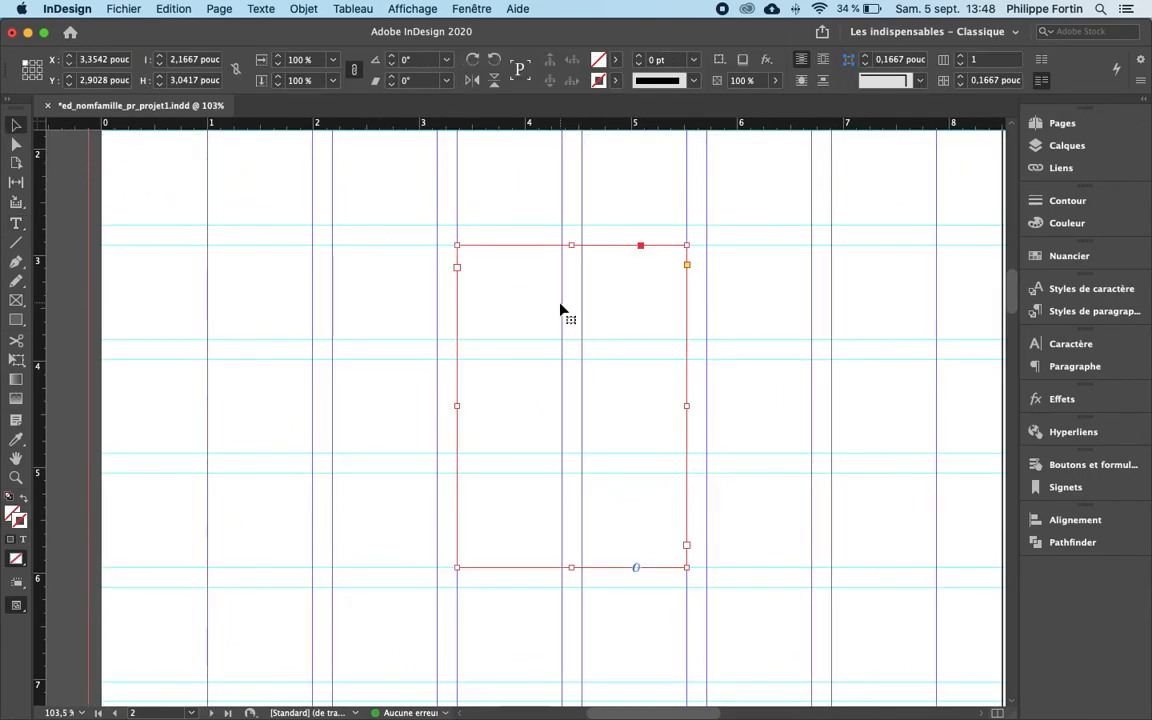
pyautogui.moveTo(455, 243)
pyautogui.mouseDown()
pyautogui.moveTo(481, 260)
pyautogui.moveTo(458, 246)
pyautogui.mouseUp()
pyautogui.moveTo(686, 567)
pyautogui.mouseDown()
pyautogui.moveTo(681, 556)
pyautogui.moveTo(686, 567)
pyautogui.mouseUp()
pyautogui.scroll(-2, 478, 591)
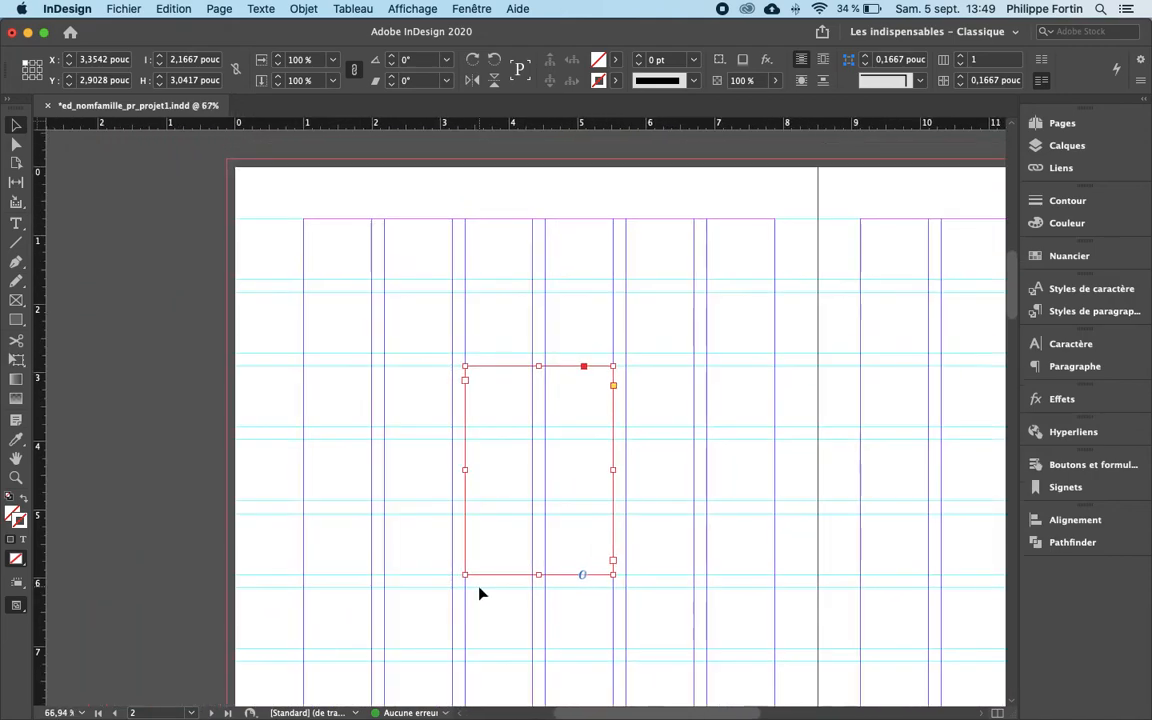
pyautogui.scroll(-2, 478, 591)
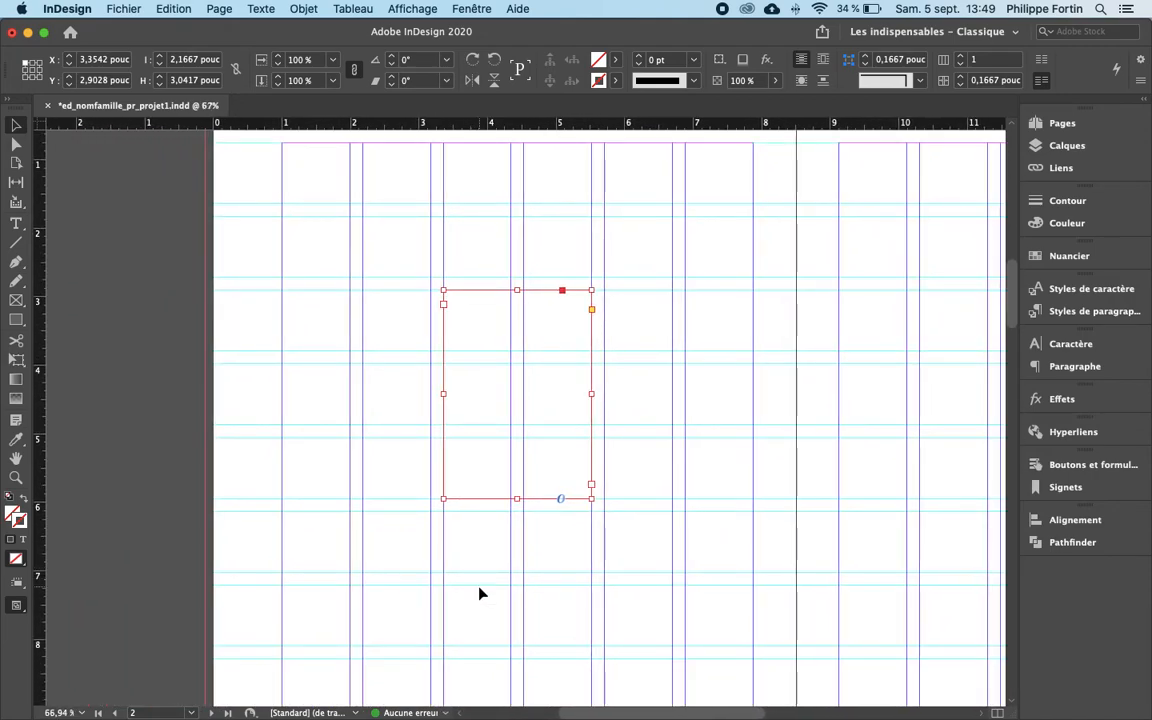
# Fill the text frame on page 2 with placeholder text and deselect it.
pyautogui.press('t')
pyautogui.click(473, 303)
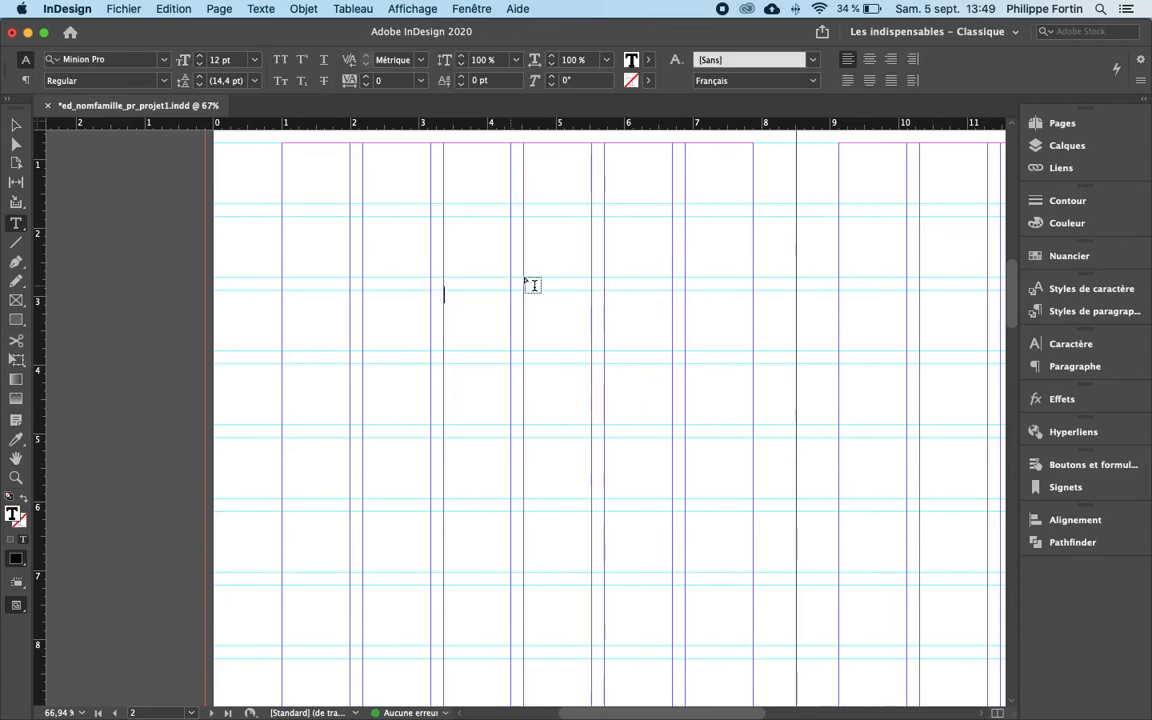
pyautogui.click(268, 8)
pyautogui.click(412, 511)
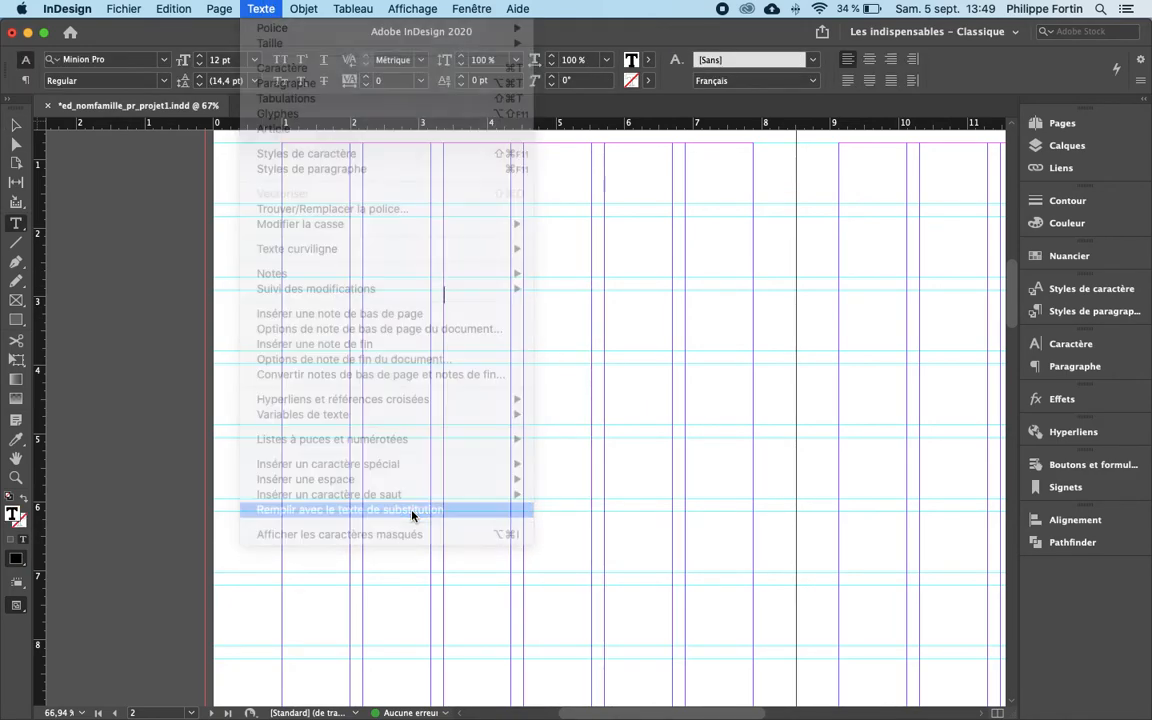
pyautogui.click(16, 125)
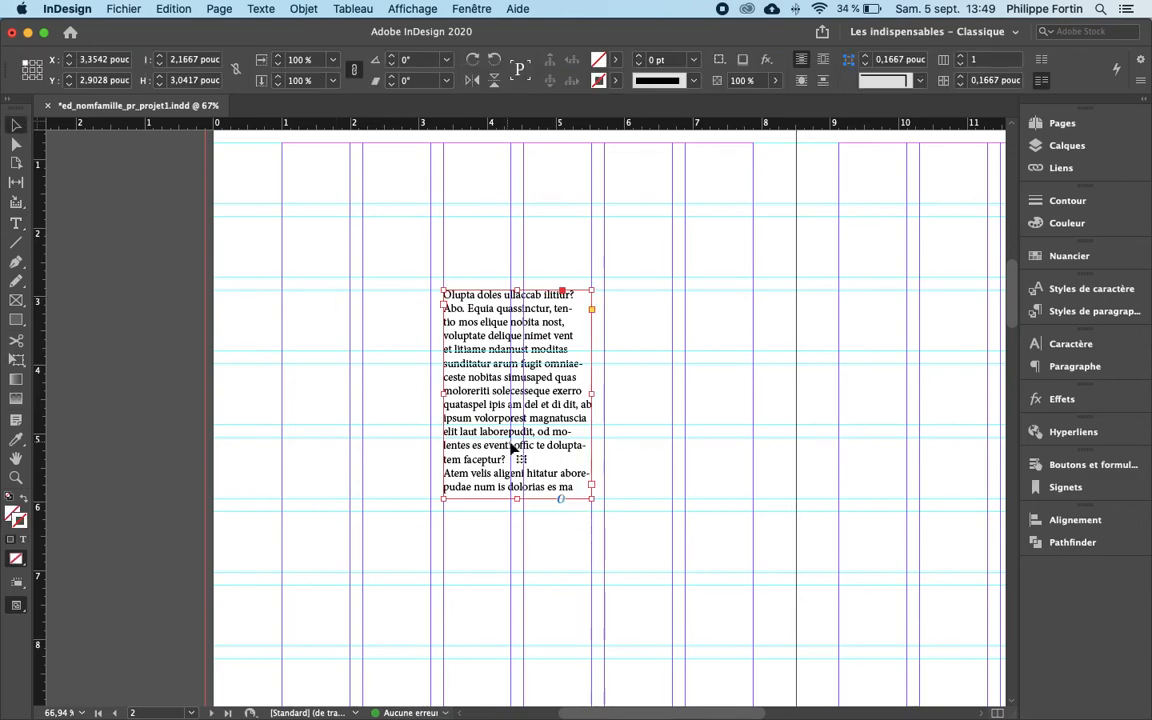
pyautogui.click(127, 427)
# Draw a rectangle about 2,17 by 1,91 pouces in the two columns beside the text frame, starting about 5,11 pouces down the page.
pyautogui.scroll(-3, 127, 427)
pyautogui.hscroll(2, 127, 427)
pyautogui.click(16, 320)
pyautogui.scroll(-3, 424, 548)
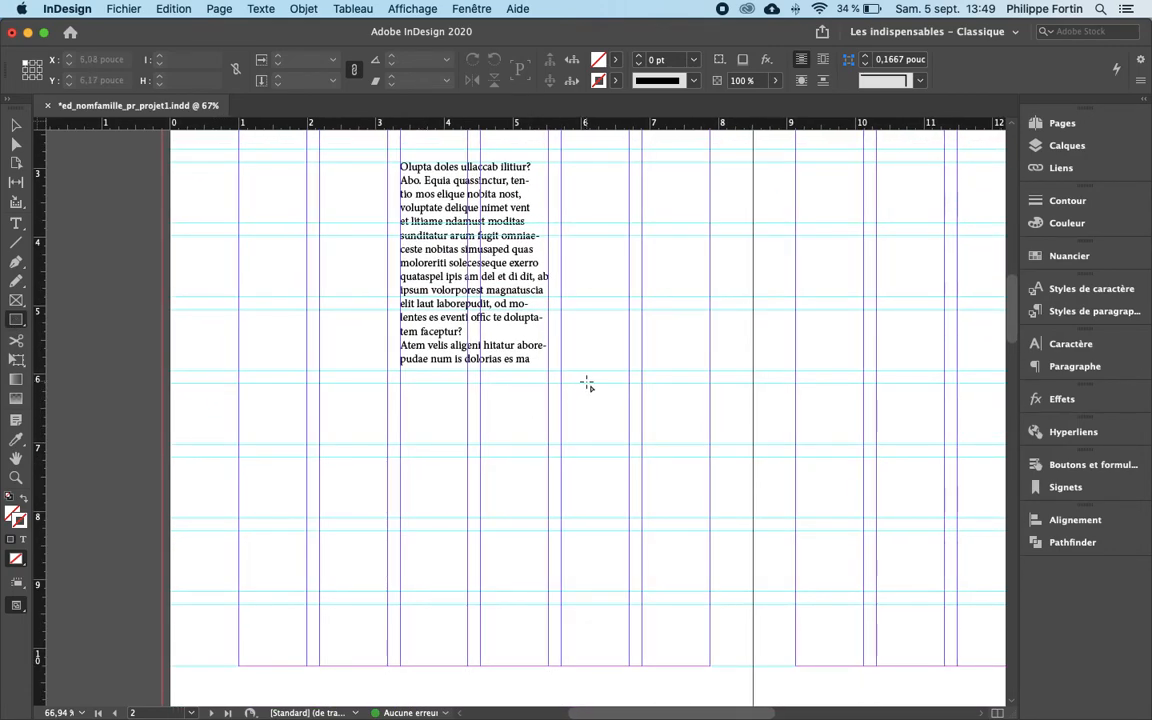
pyautogui.moveTo(561, 313); pyautogui.dragTo(709, 446)
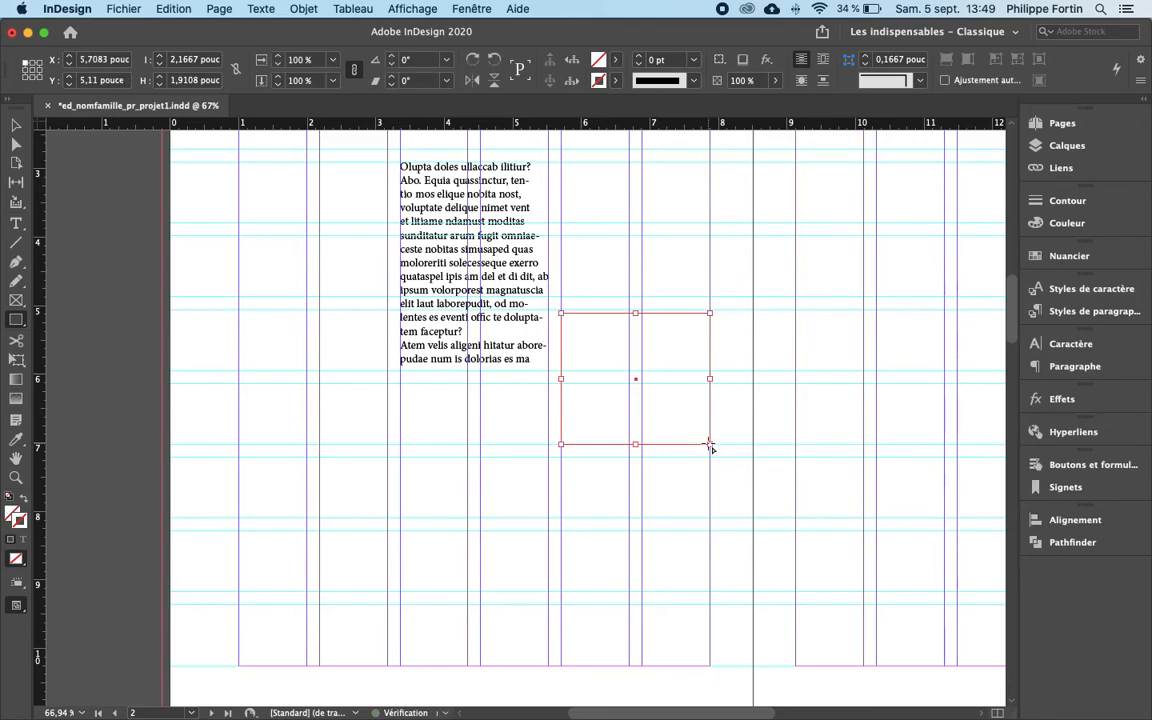
# Extend the rectangle's top edge up to the row guide, making its height about 1,97 pouce.
pyautogui.scroll(2, 680, 357)
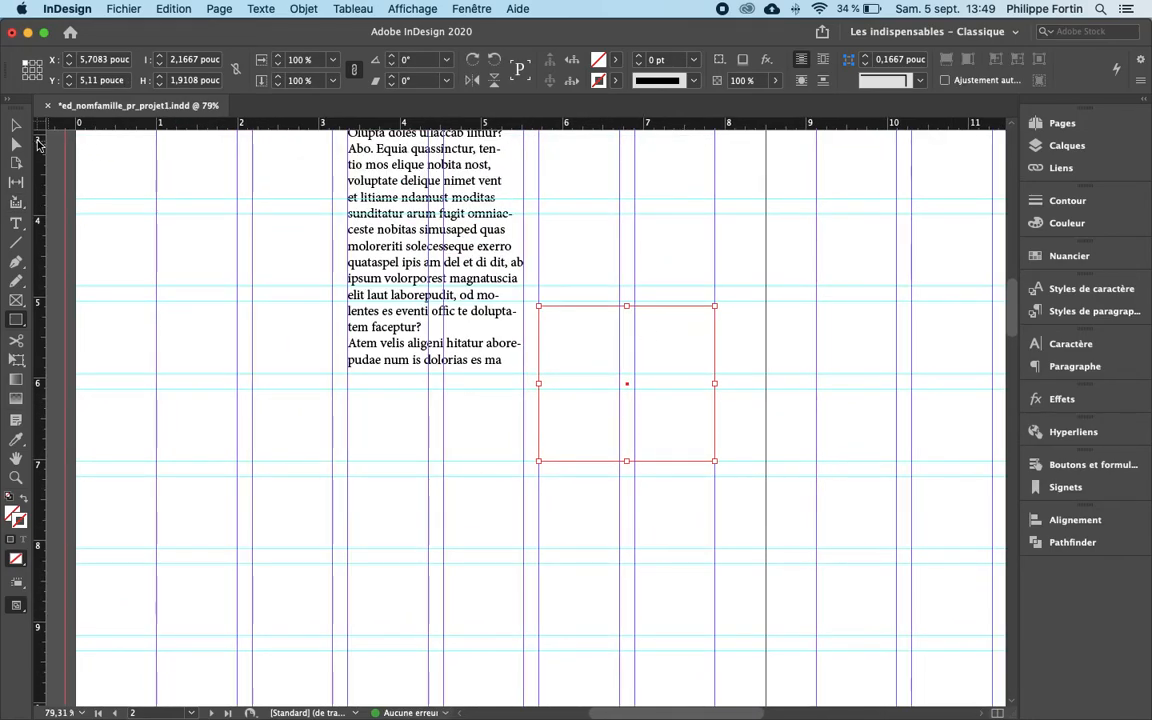
pyautogui.click(16, 125)
pyautogui.scroll(1, 612, 343)
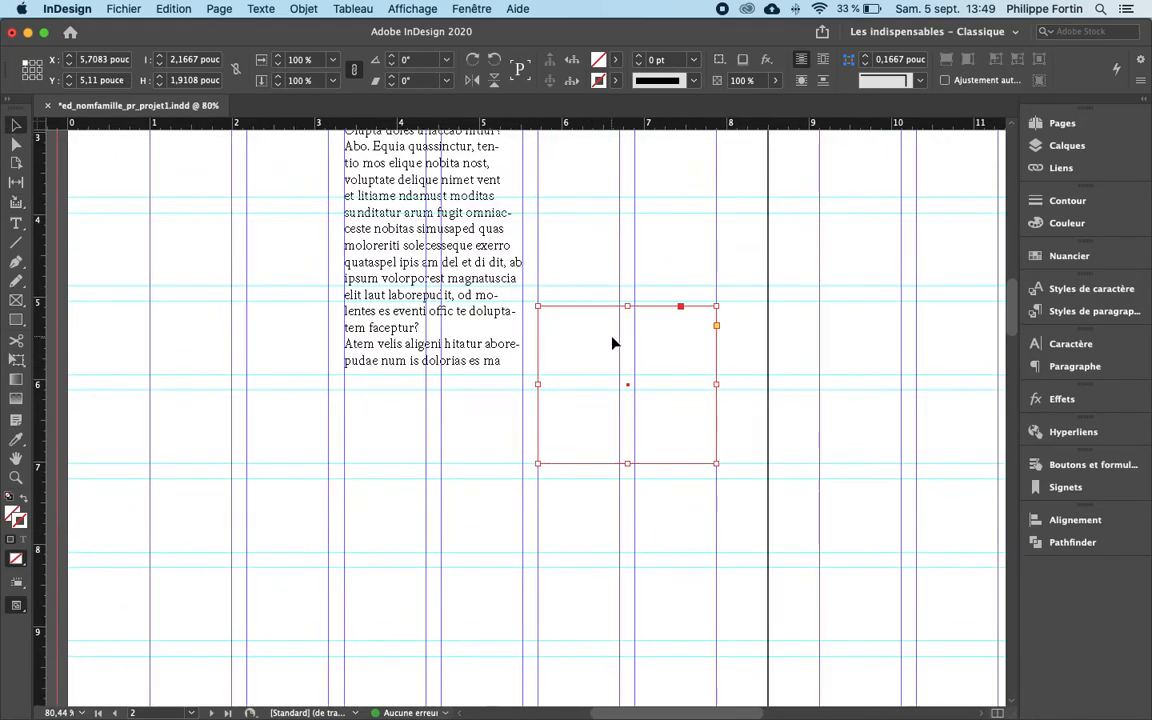
pyautogui.scroll(5, 612, 343)
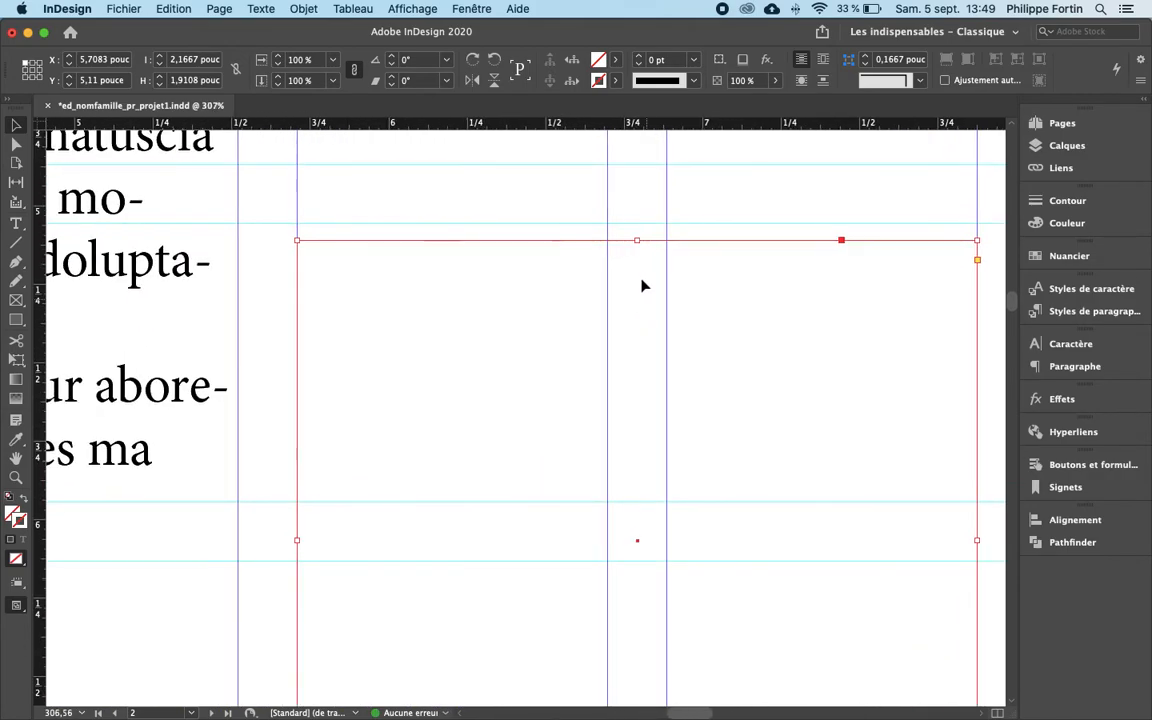
pyautogui.moveTo(636, 238); pyautogui.dragTo(636, 226)
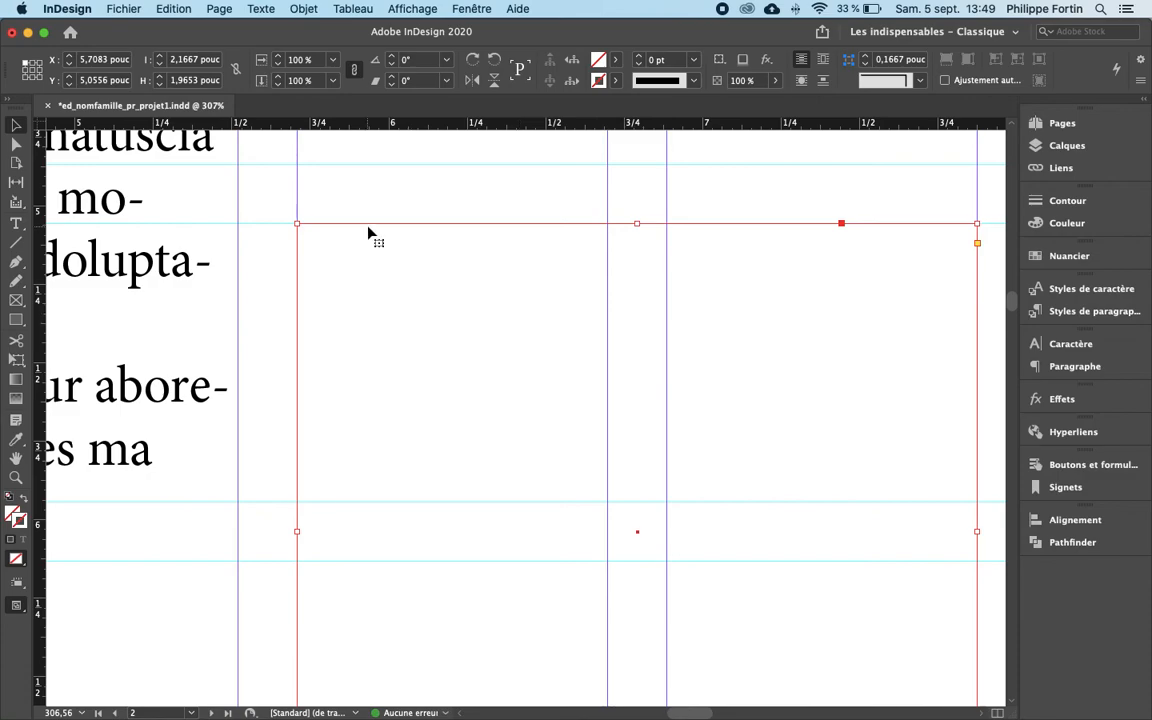
# Inspect the rectangle's edges and corners against the column and row guides.
pyautogui.scroll(3, 368, 235)
pyautogui.scroll(2, 553, 284)
pyautogui.hscroll(-2, 553, 284)
pyautogui.scroll(-10, 553, 284)
pyautogui.hscroll(10, 553, 284)
pyautogui.scroll(3, 553, 284)
pyautogui.scroll(-3, 553, 284)
pyautogui.scroll(-5, 553, 284)
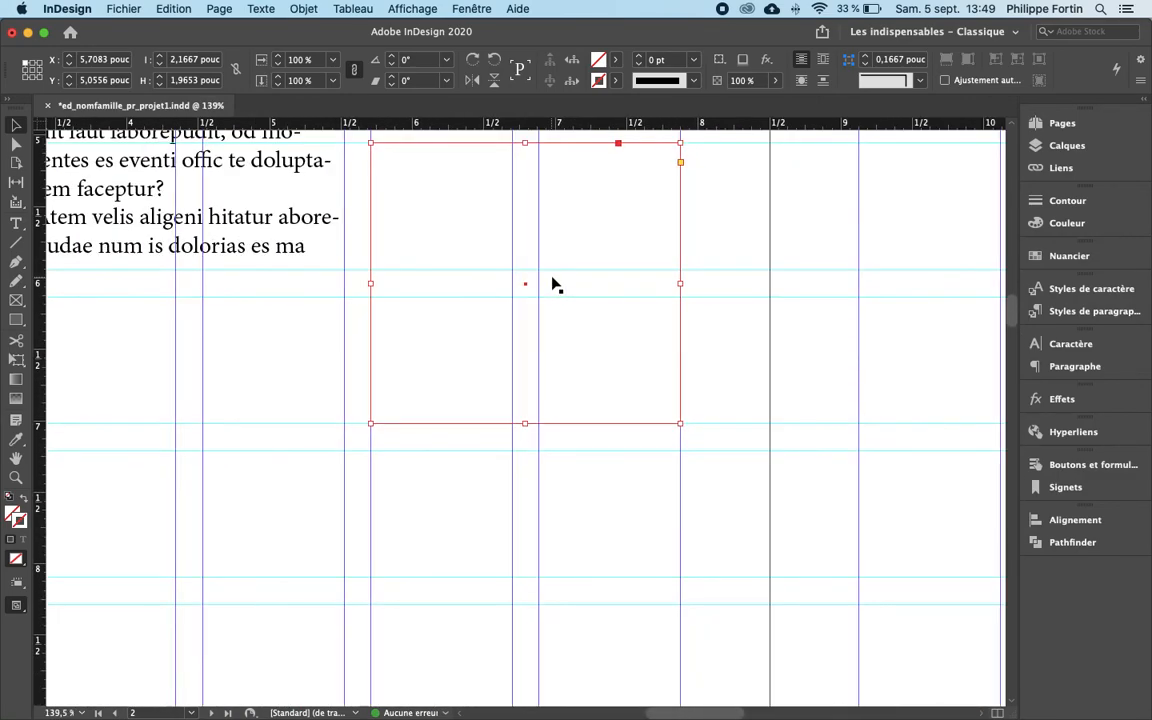
# Check the rectangle's lower outer corner against the guides and fill the rectangle with the [Noir] swatch.
pyautogui.scroll(2, 710, 440)
pyautogui.scroll(8, 636, 410)
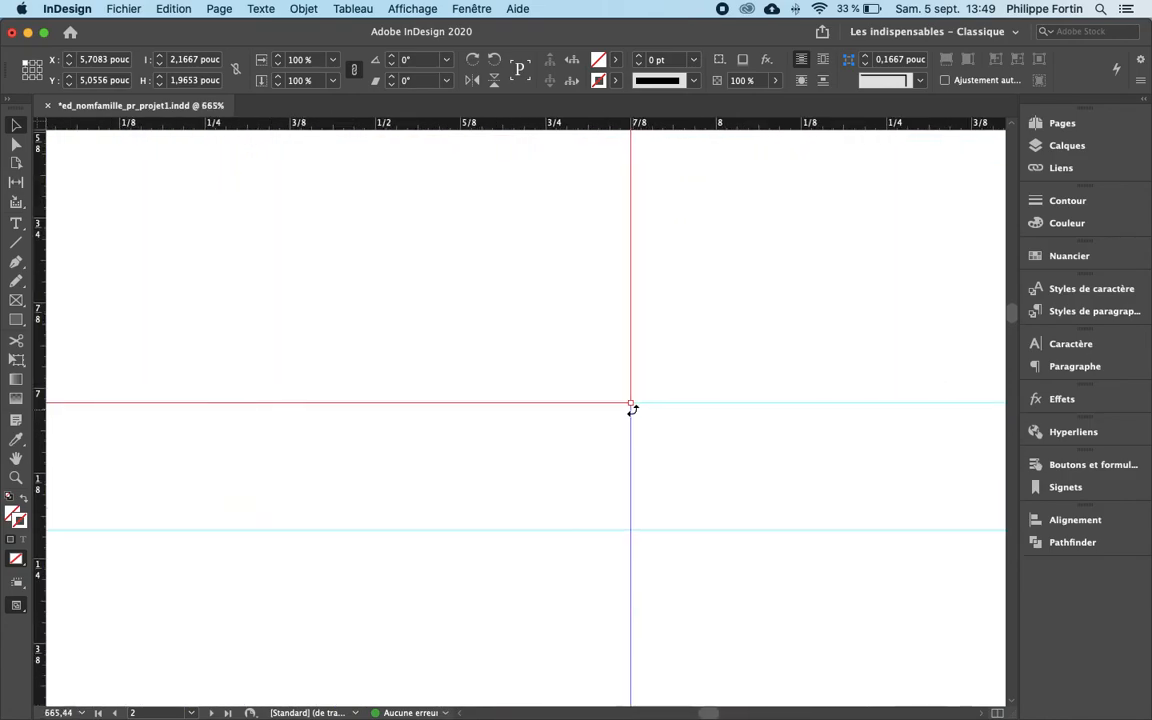
pyautogui.scroll(-15, 638, 413)
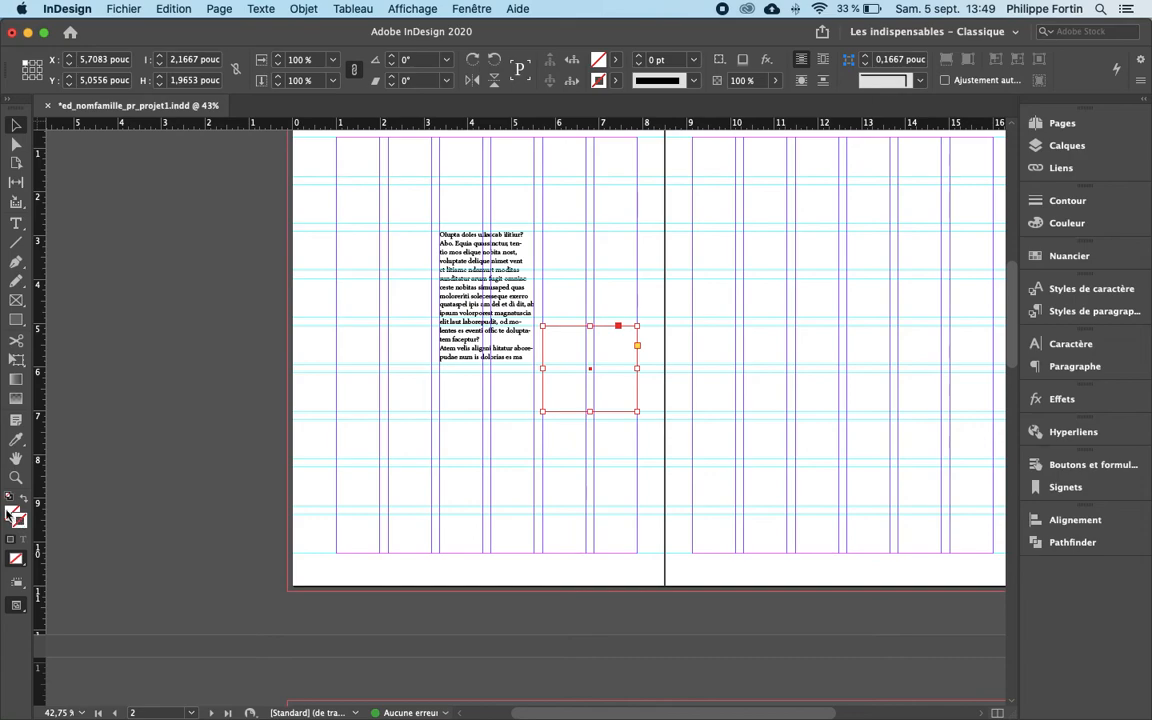
pyautogui.click(1050, 255)
pyautogui.click(870, 353)
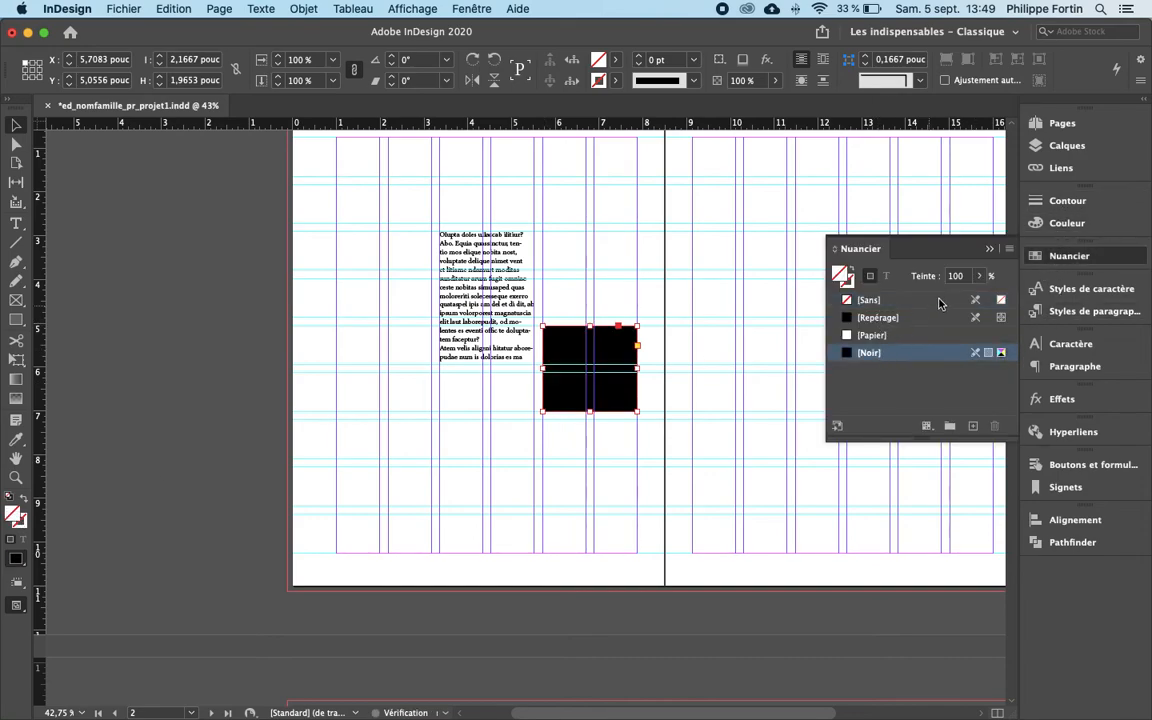
# Set the tint of the rectangle's black fill to 20 % and deselect the rectangle.
pyautogui.doubleClick(954, 276)
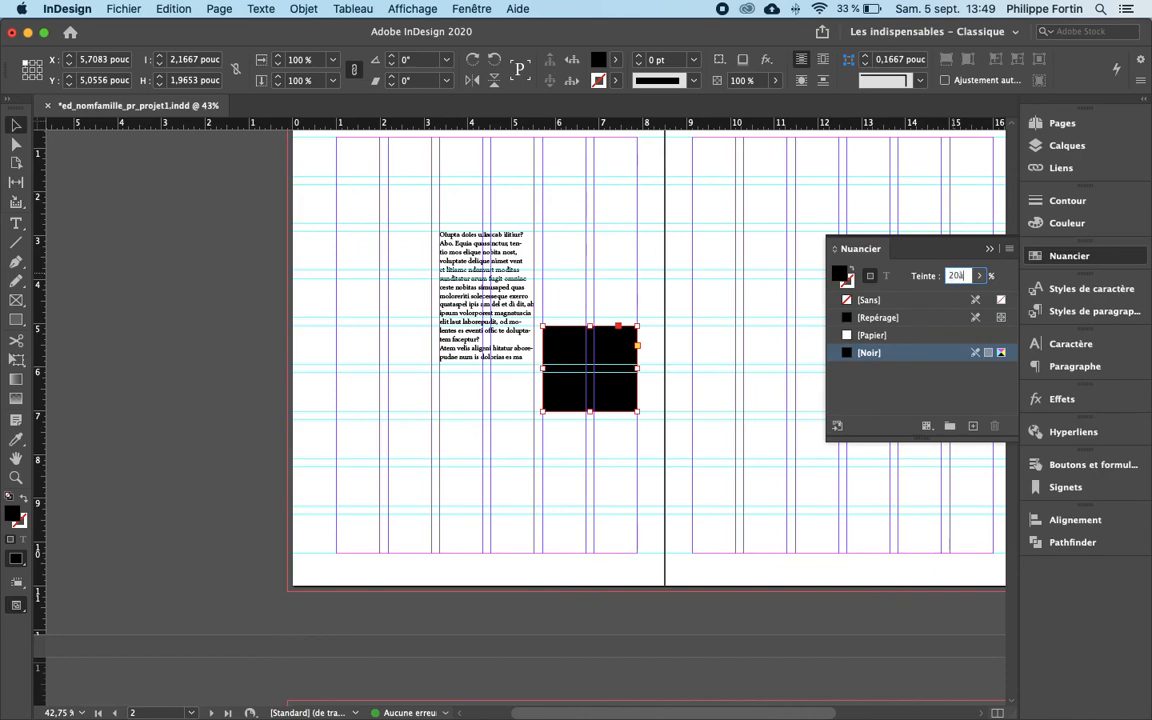
pyautogui.write('204')
pyautogui.press('Return')
pyautogui.click(635, 396)
pyautogui.write('20')
pyautogui.press('Return')
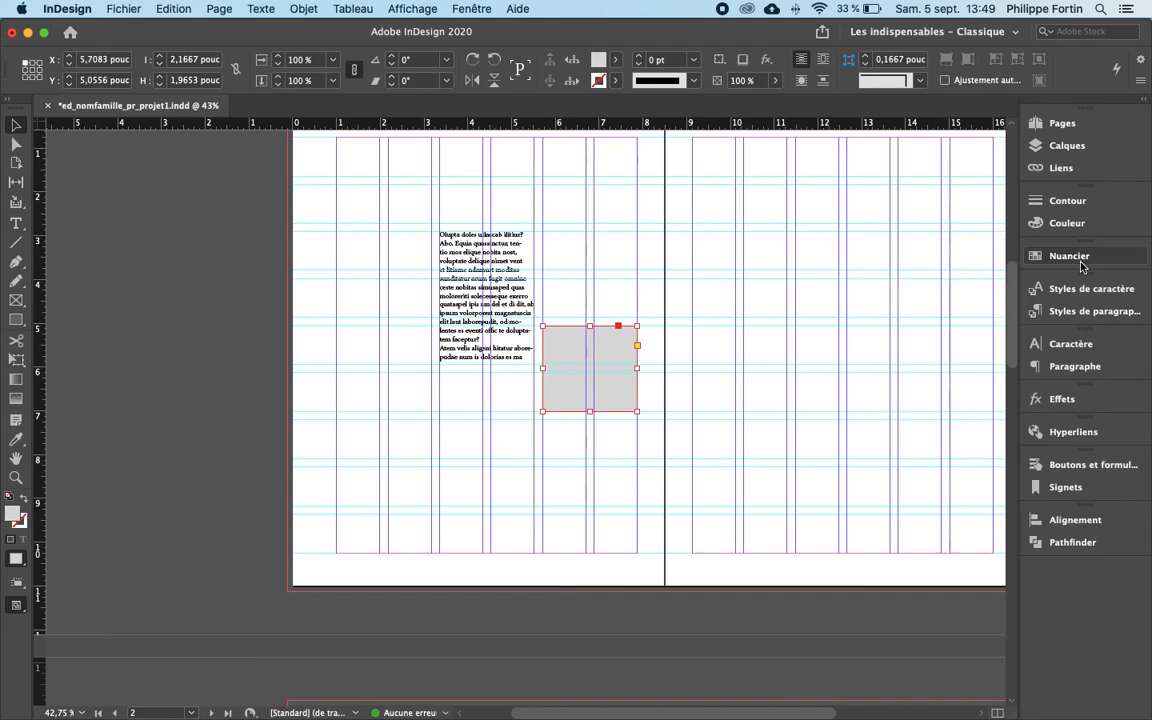
pyautogui.click(236, 366)
# Preview the spread without guides and return to the normal view with the grid displayed.
pyautogui.scroll(-2, 236, 366)
pyautogui.scroll(2, 236, 366)
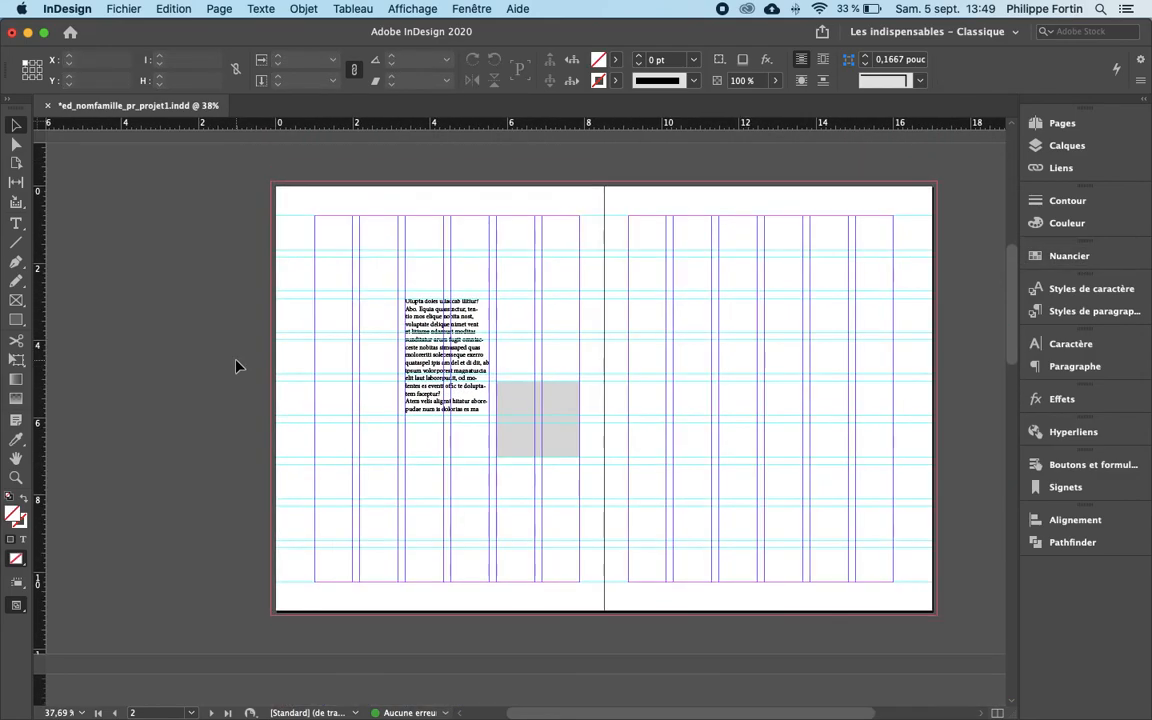
pyautogui.press('w')
pyautogui.press('w')
pyautogui.scroll(3, 546, 378)
pyautogui.scroll(-3, 546, 378)
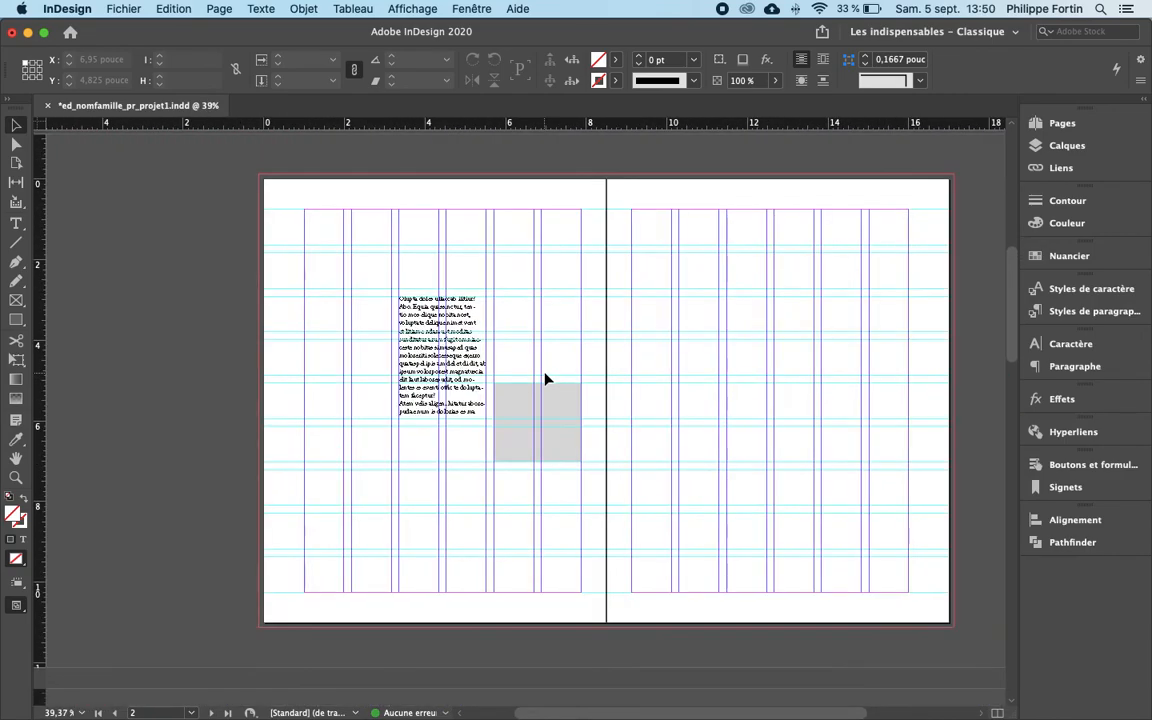
pyautogui.scroll(-1, 546, 378)
pyautogui.scroll(-5, 546, 378)
pyautogui.scroll(5, 546, 378)
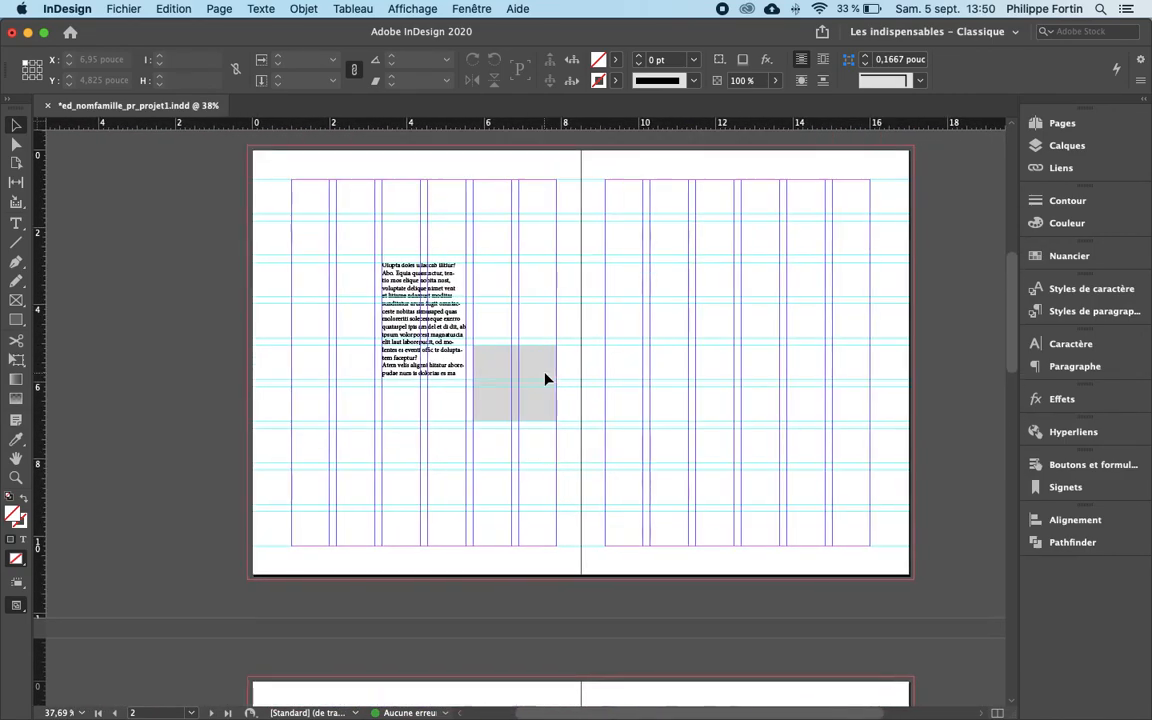
pyautogui.click(530, 403)
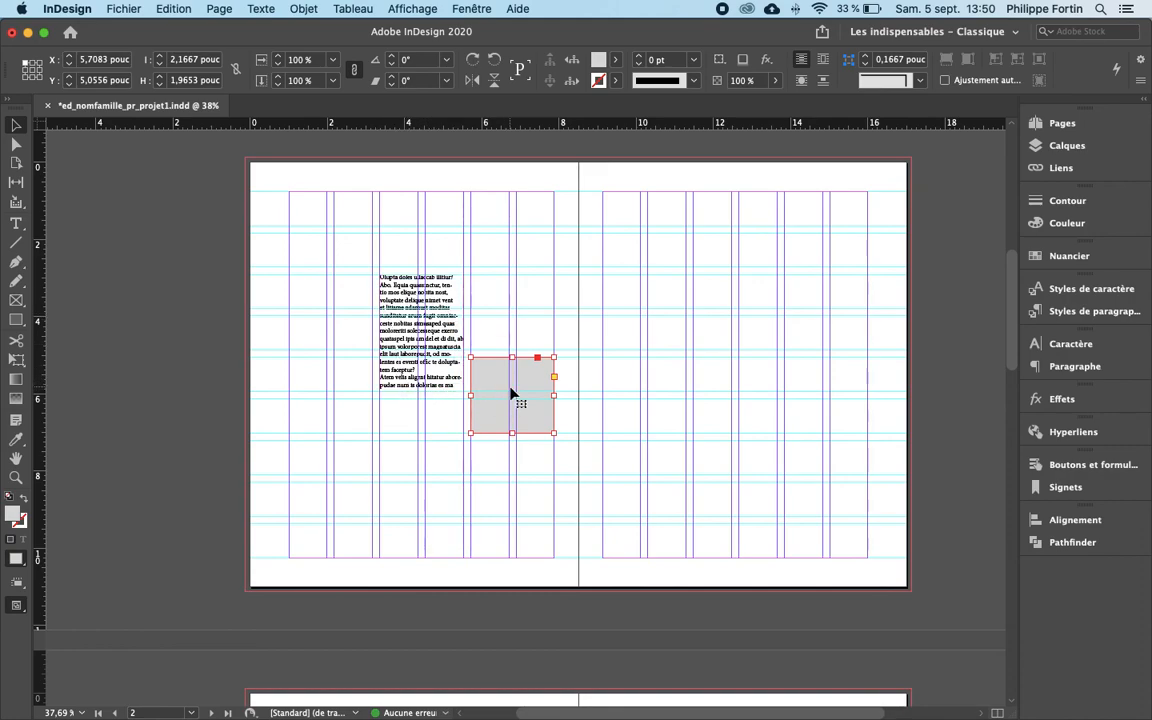
pyautogui.click(247, 352)
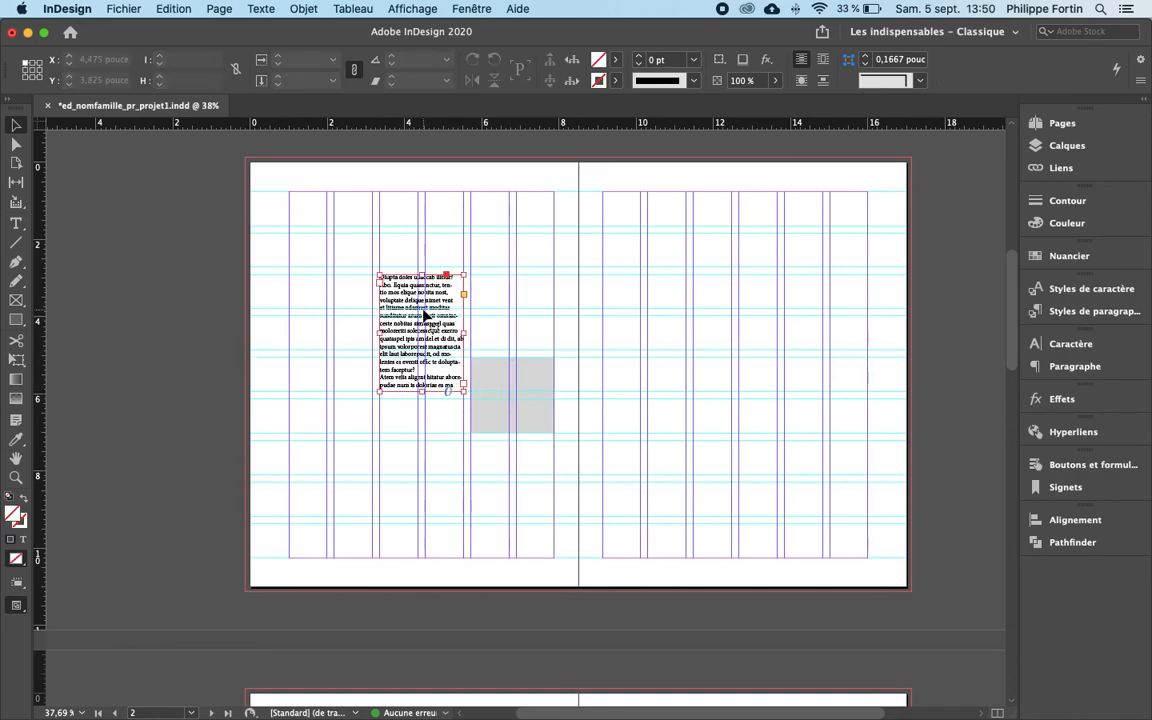
pyautogui.click(424, 310)
pyautogui.click(516, 401)
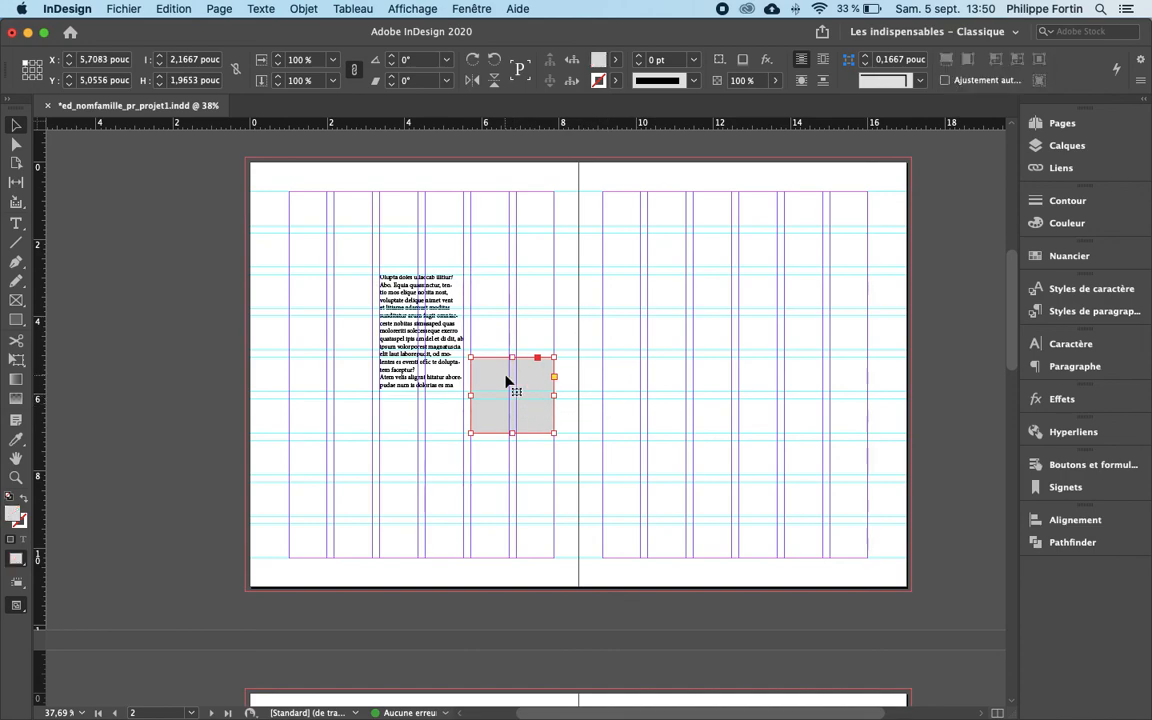
pyautogui.click(952, 341)
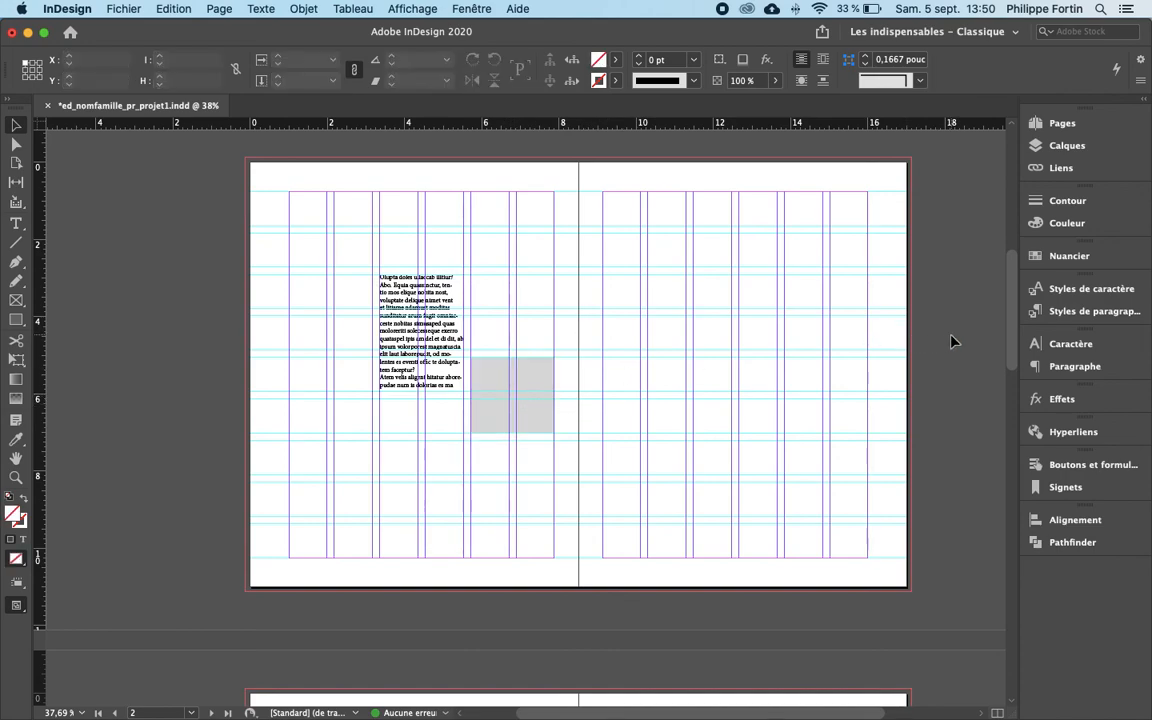